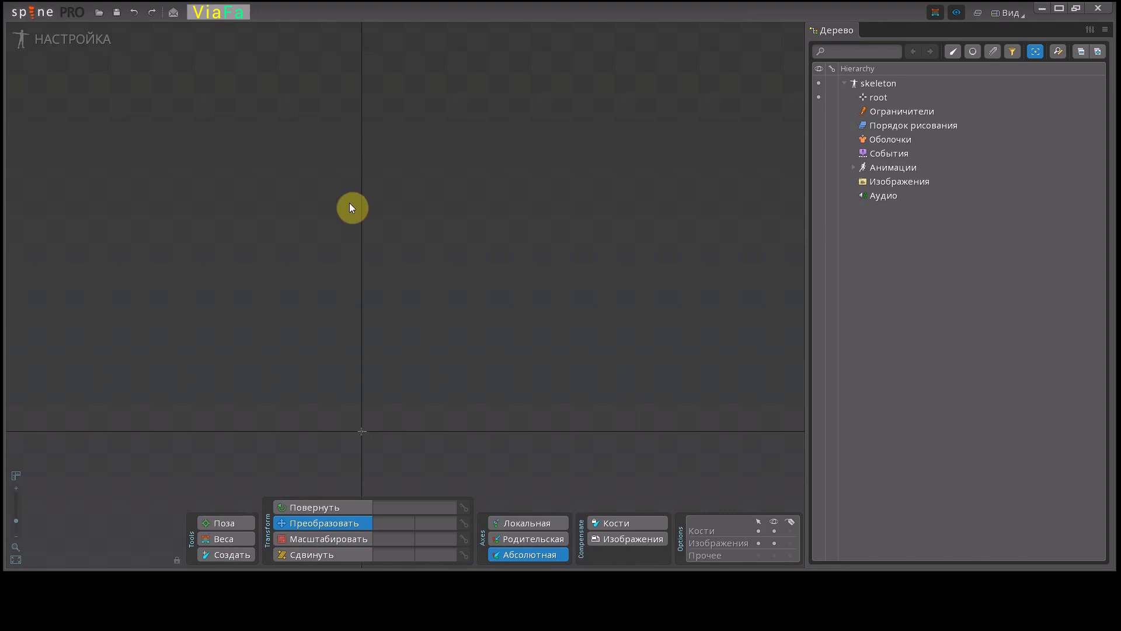
left_click(32, 18)
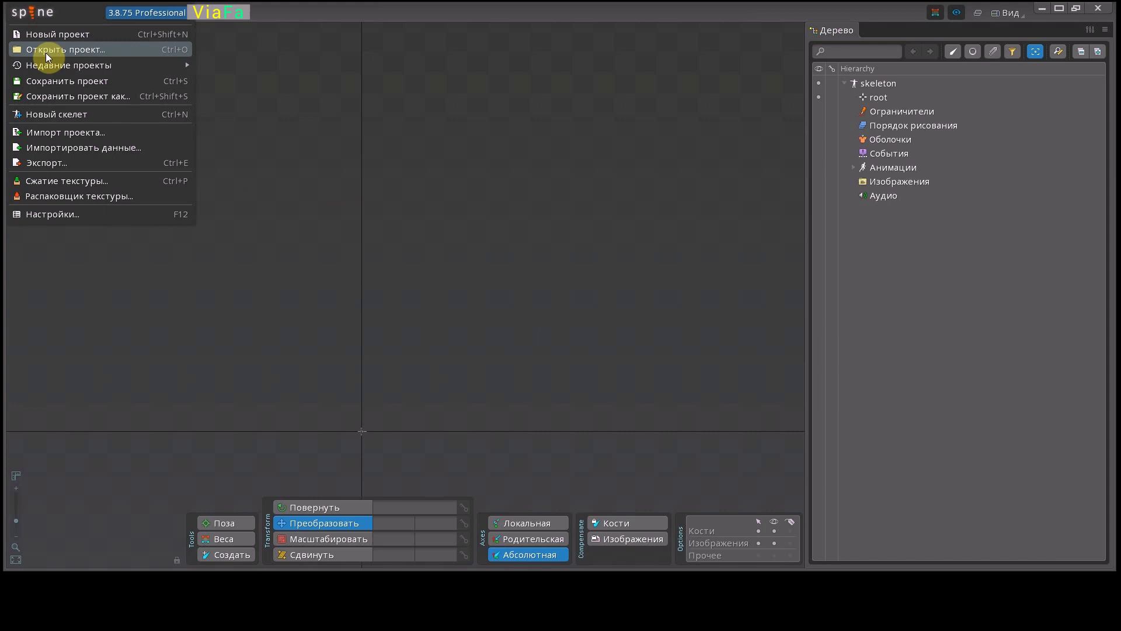
mouse_move(51, 68)
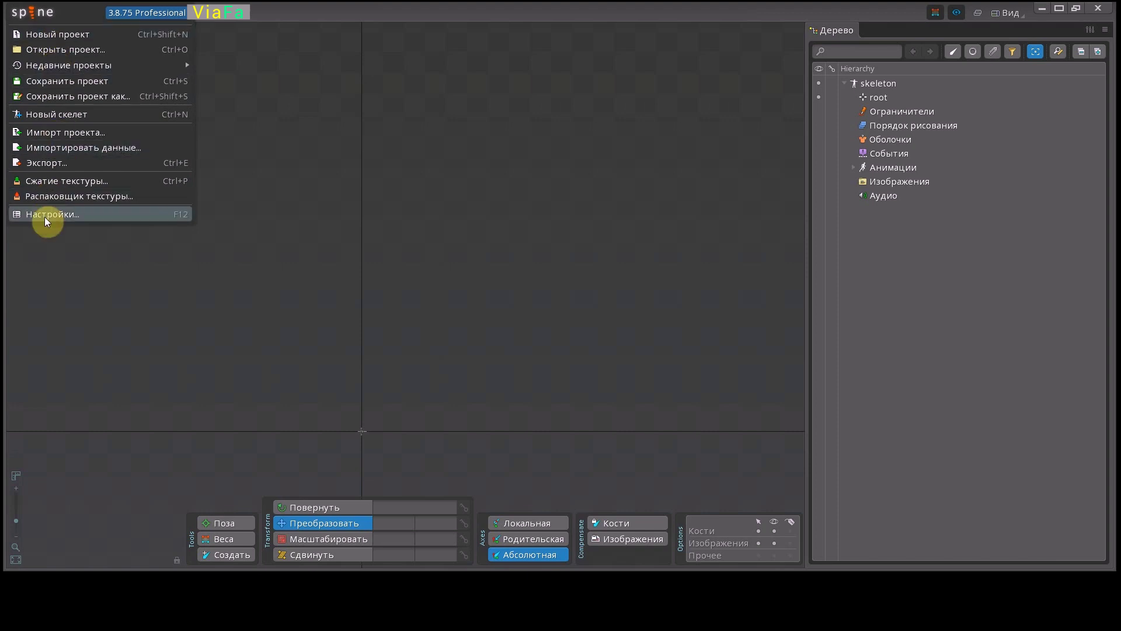
left_click(43, 14)
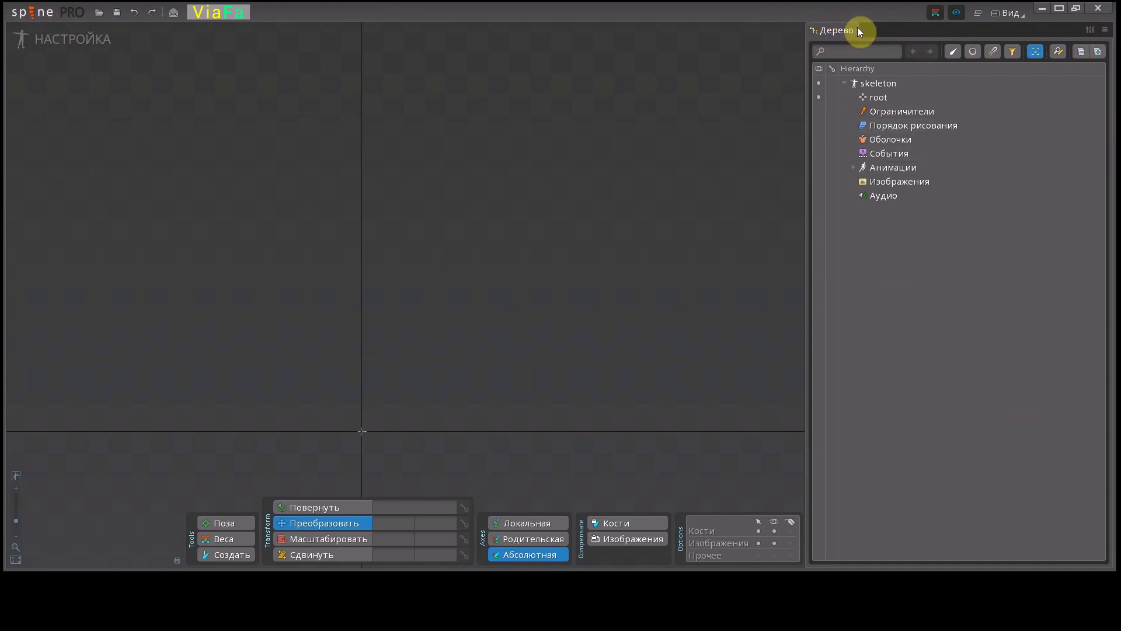
left_click(846, 85)
left_click(845, 85)
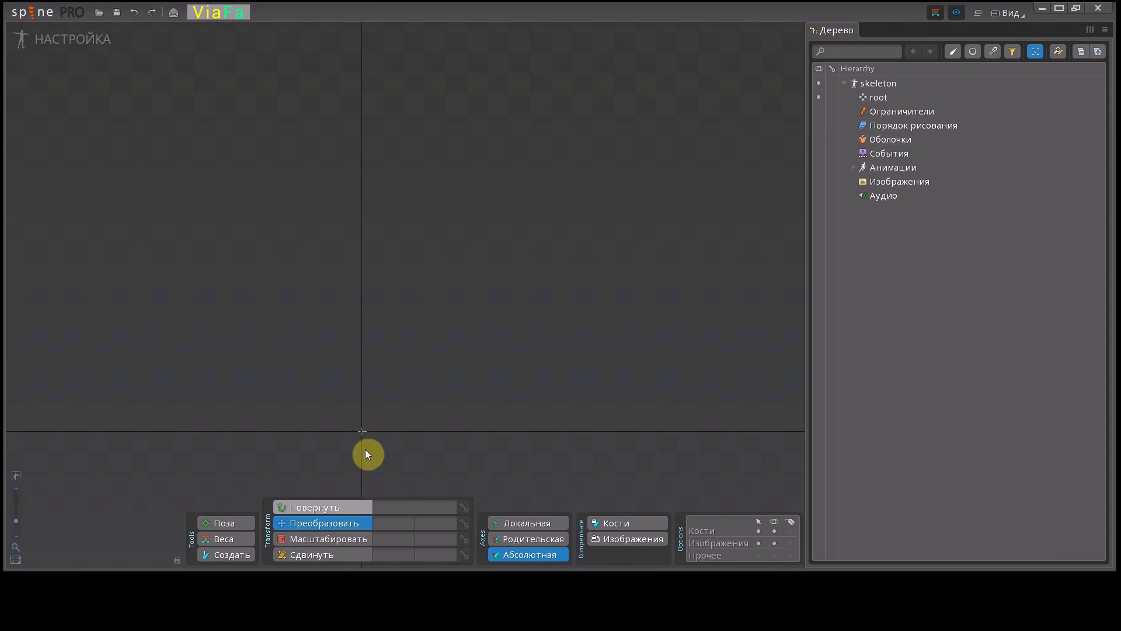
Step: Add a zero-length point bone under root and move it horizontally to about X 237, Y 567
left_click(358, 433)
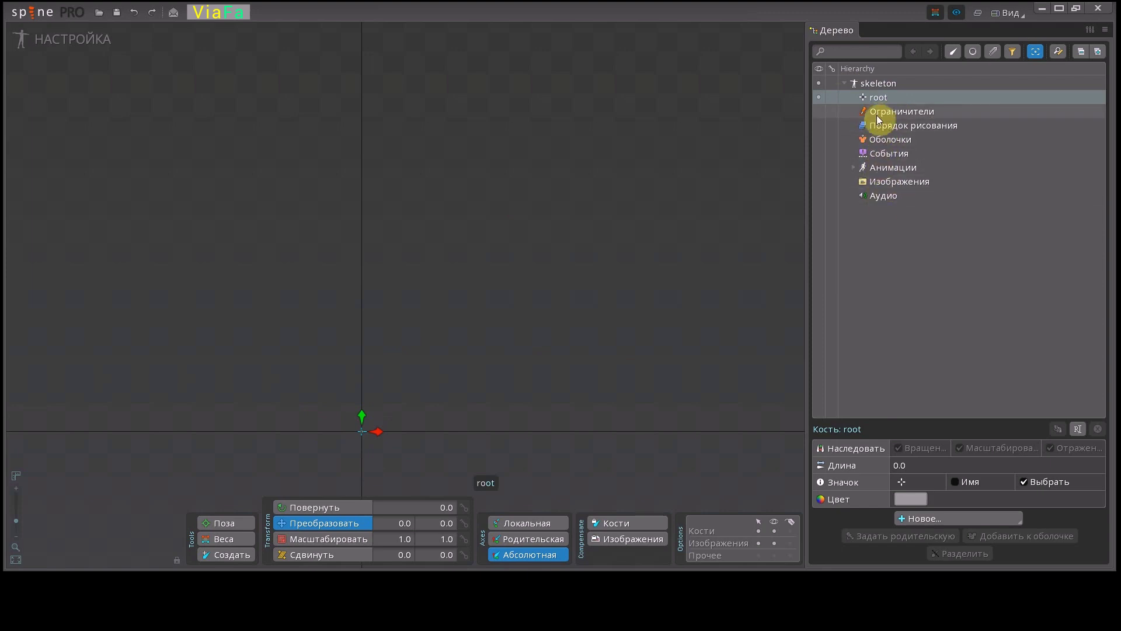
left_click(855, 167)
left_click(853, 167)
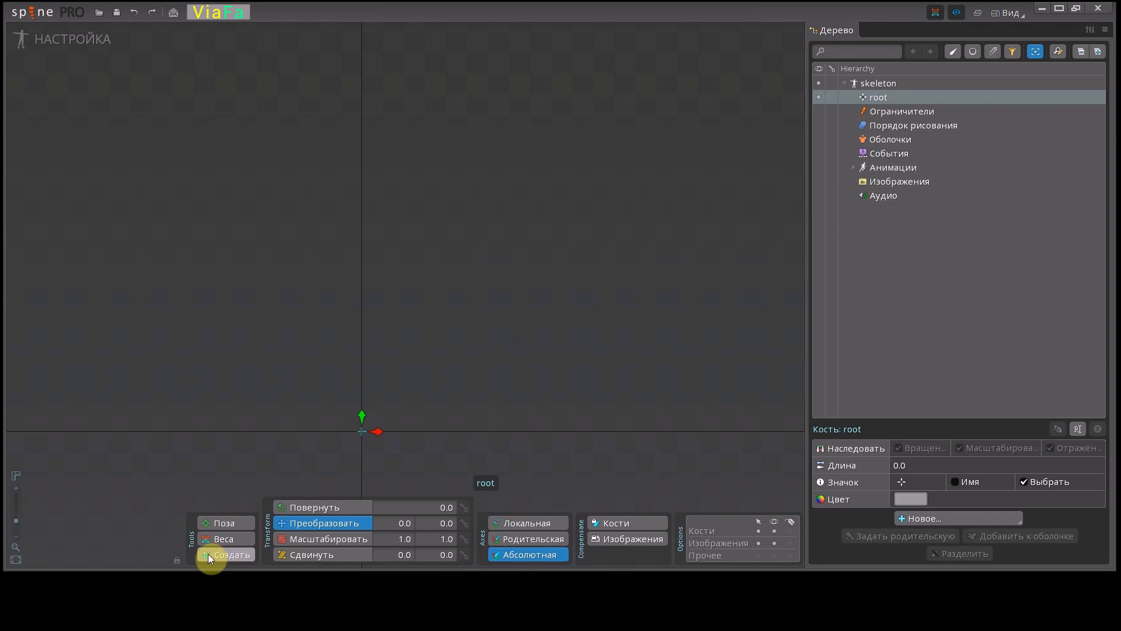
left_click(246, 559)
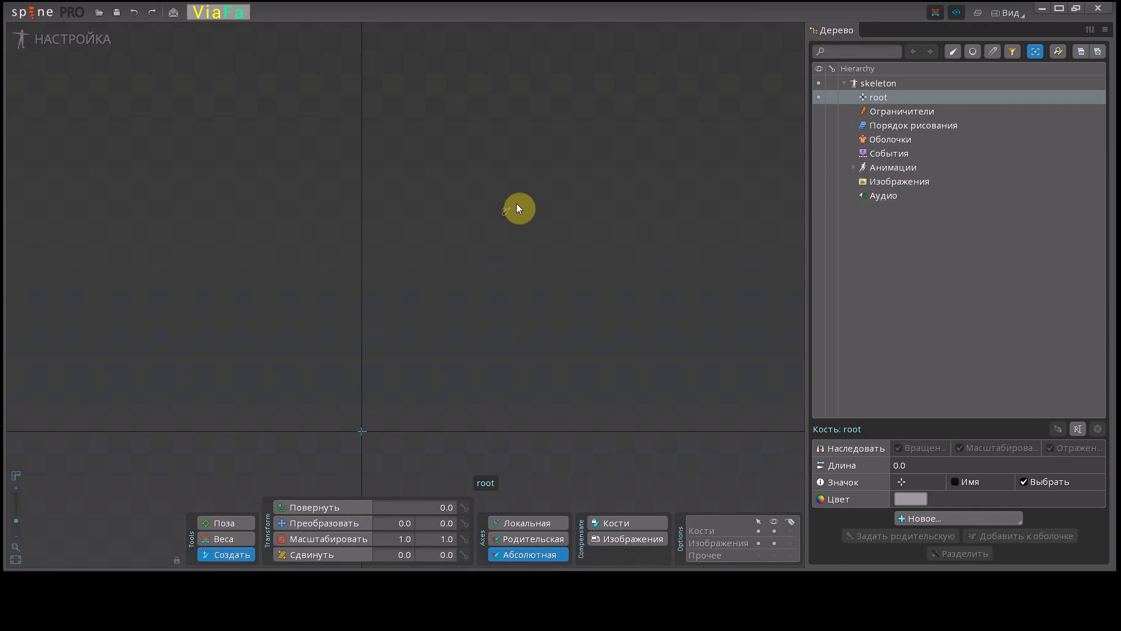
left_click(472, 192)
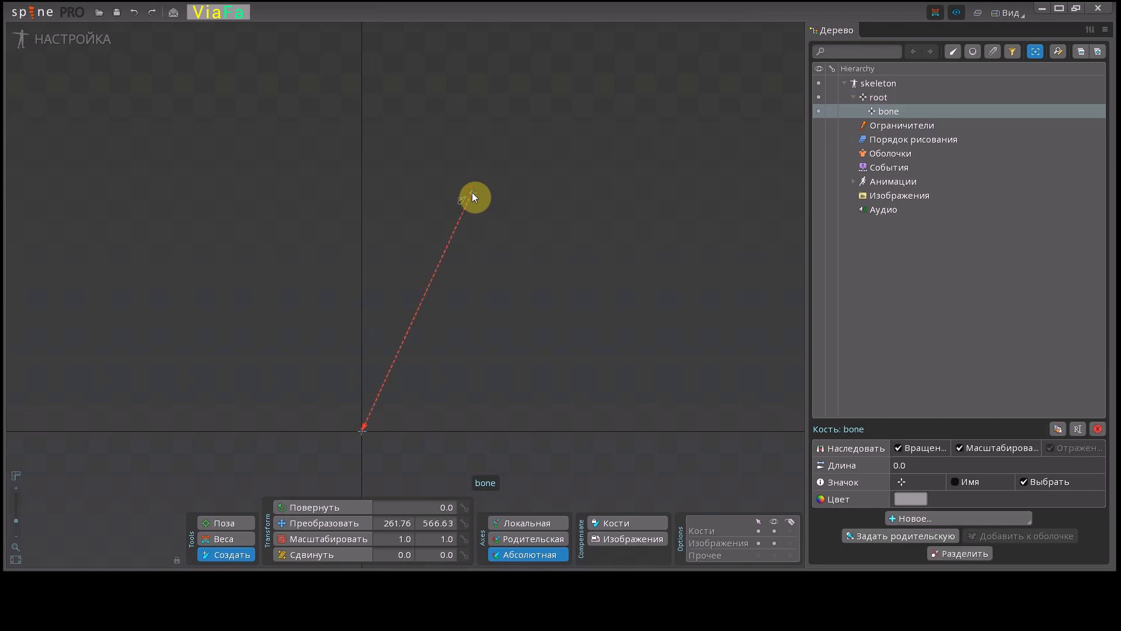
left_click(316, 523)
mouse_move(483, 192)
left_mouse_down()
mouse_move(500, 193)
mouse_move(473, 200)
left_mouse_up()
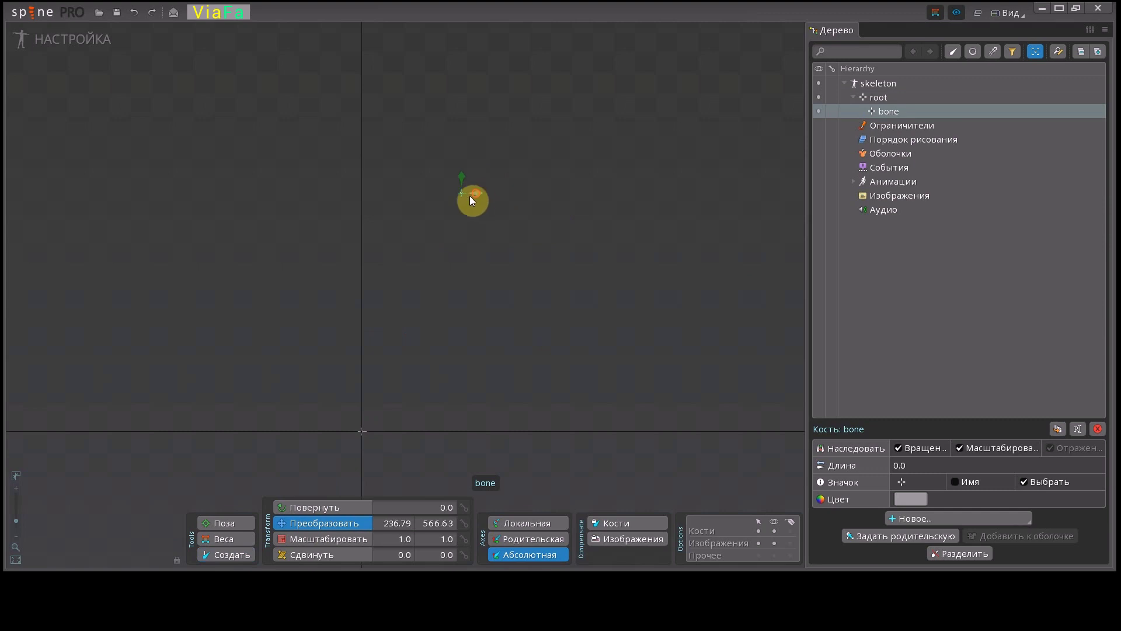
Step: Draw a second bone under root, then stretch its tip to a length of about 364 at roughly 9° rotation
left_click(222, 555)
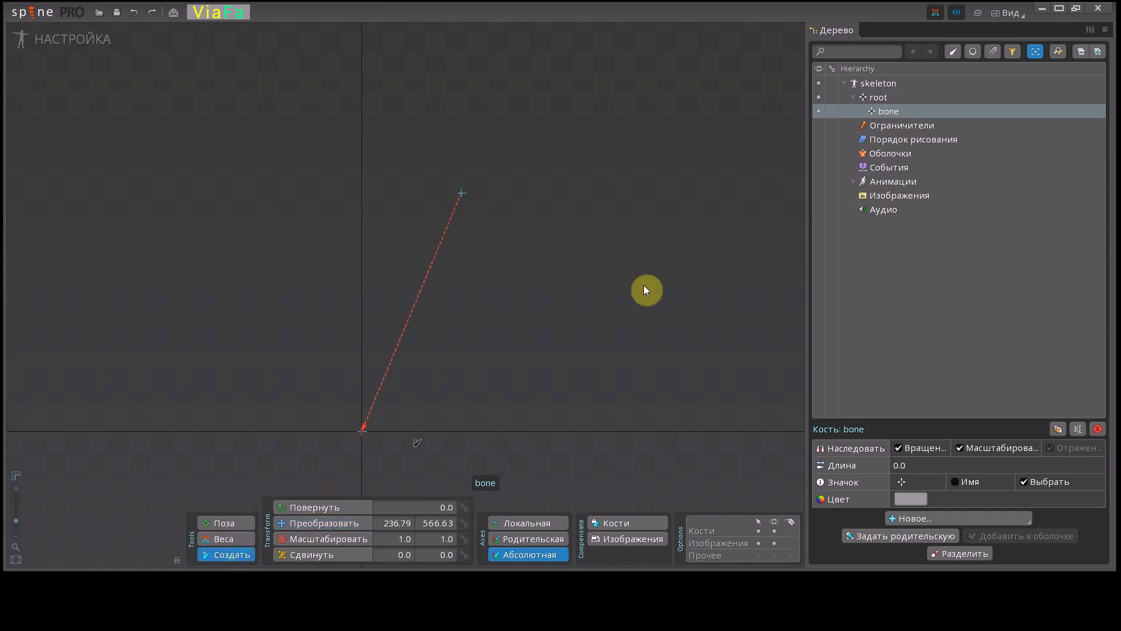
left_click(879, 97)
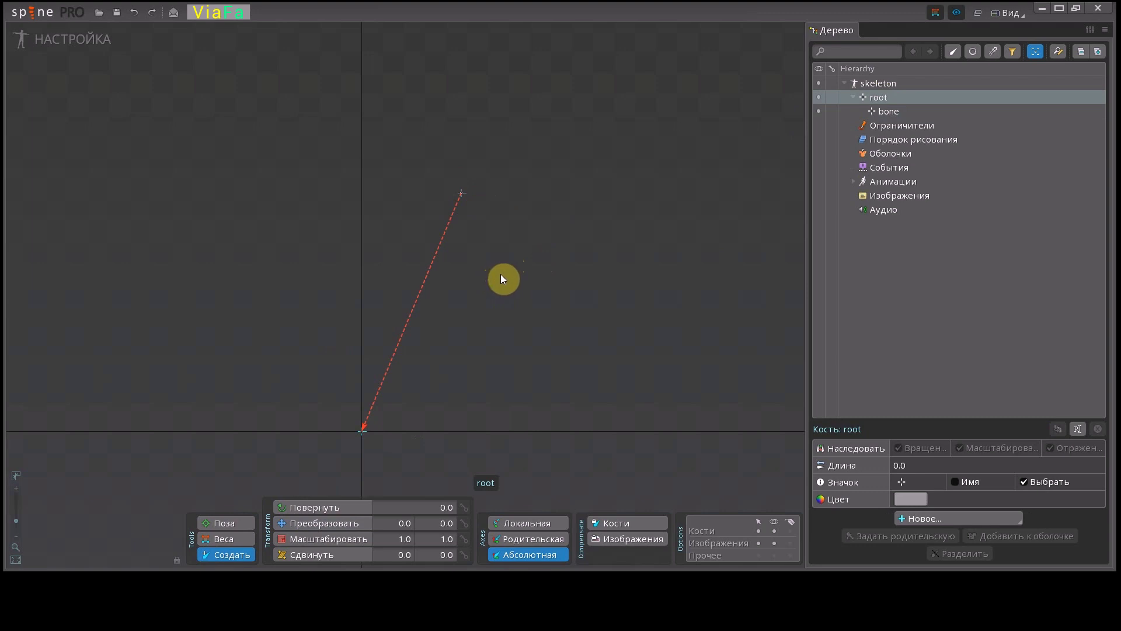
left_click_drag(500, 275, 558, 269)
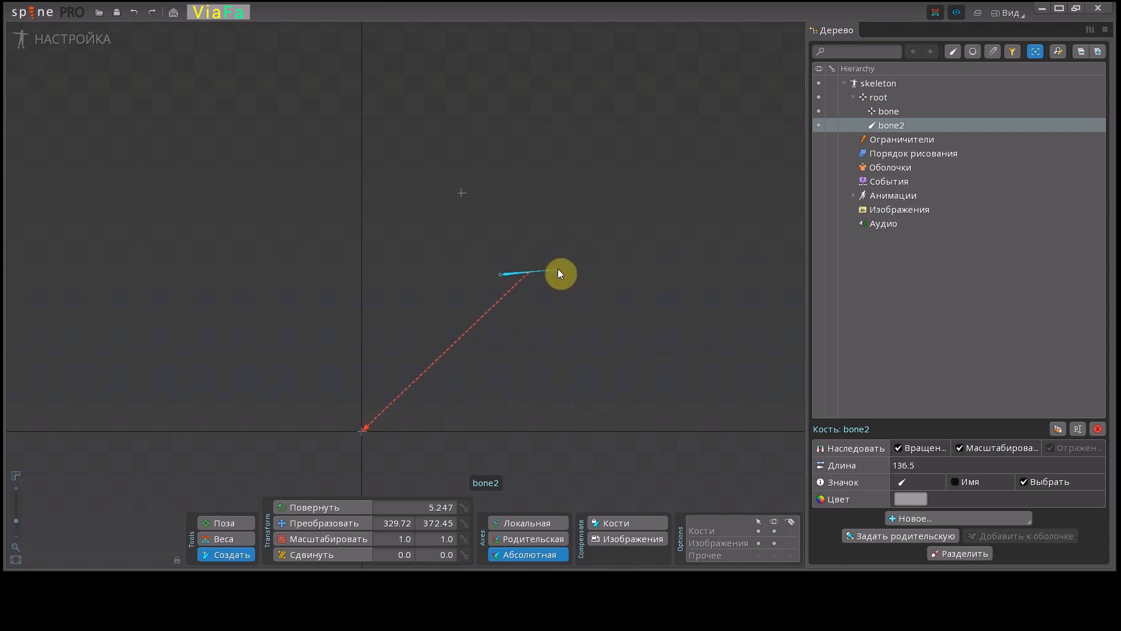
left_click(232, 523)
left_click(354, 523)
left_click_drag(558, 278, 649, 250)
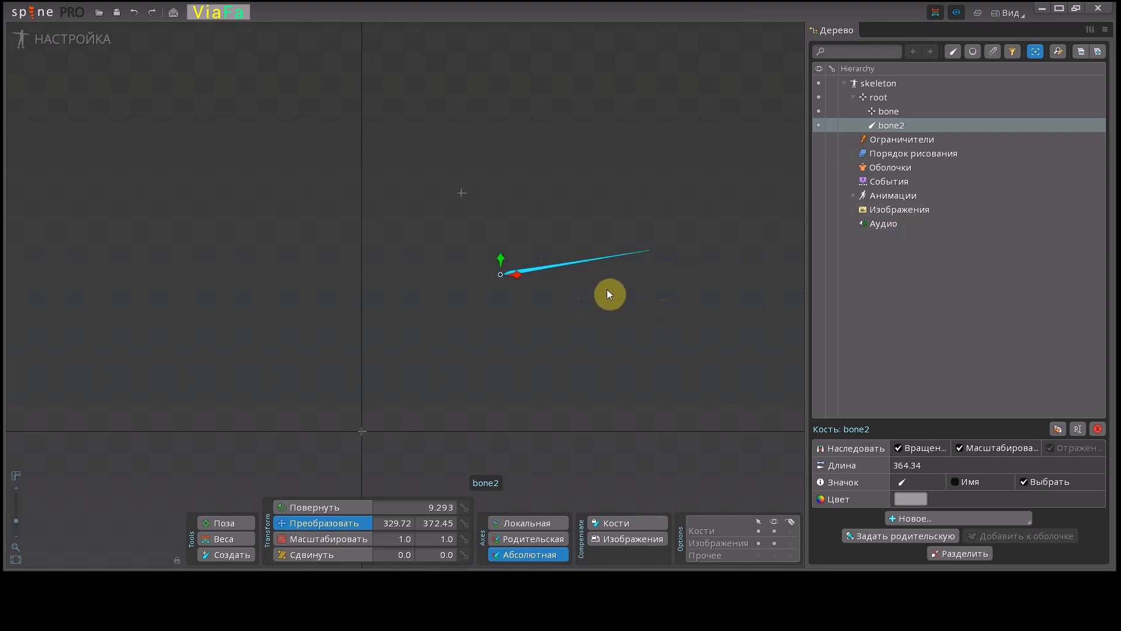
Step: Undo the trial bone edits and creations until only root remains in the skeleton
key("ctrl+z")
key("ctrl+z")
key("ctrl+z")
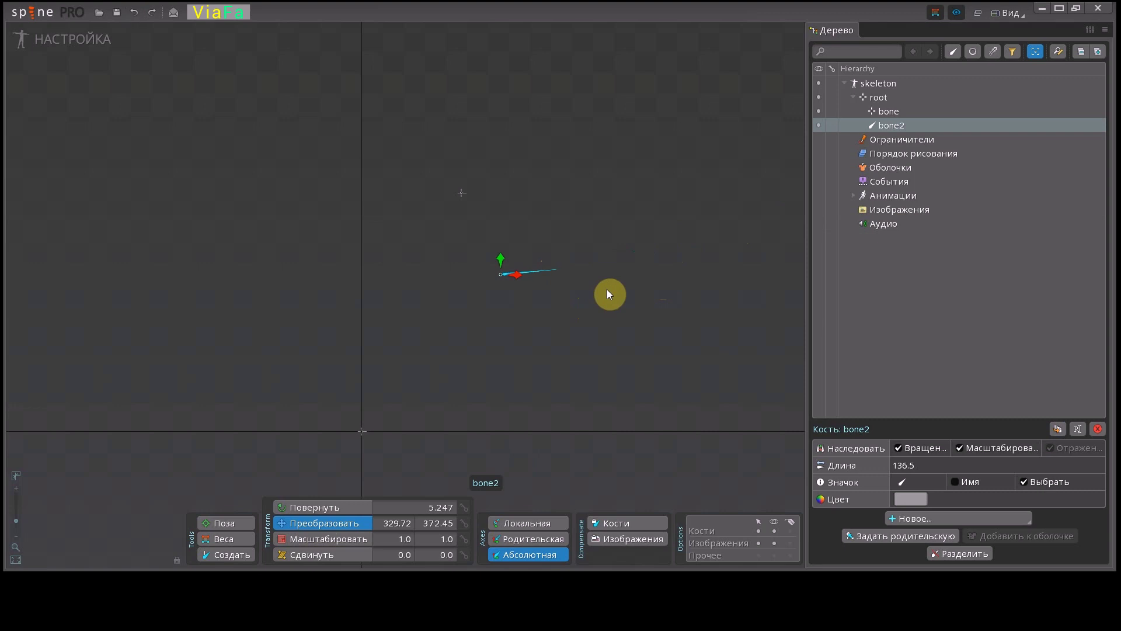
key("ctrl+z")
key("ctrl+z")
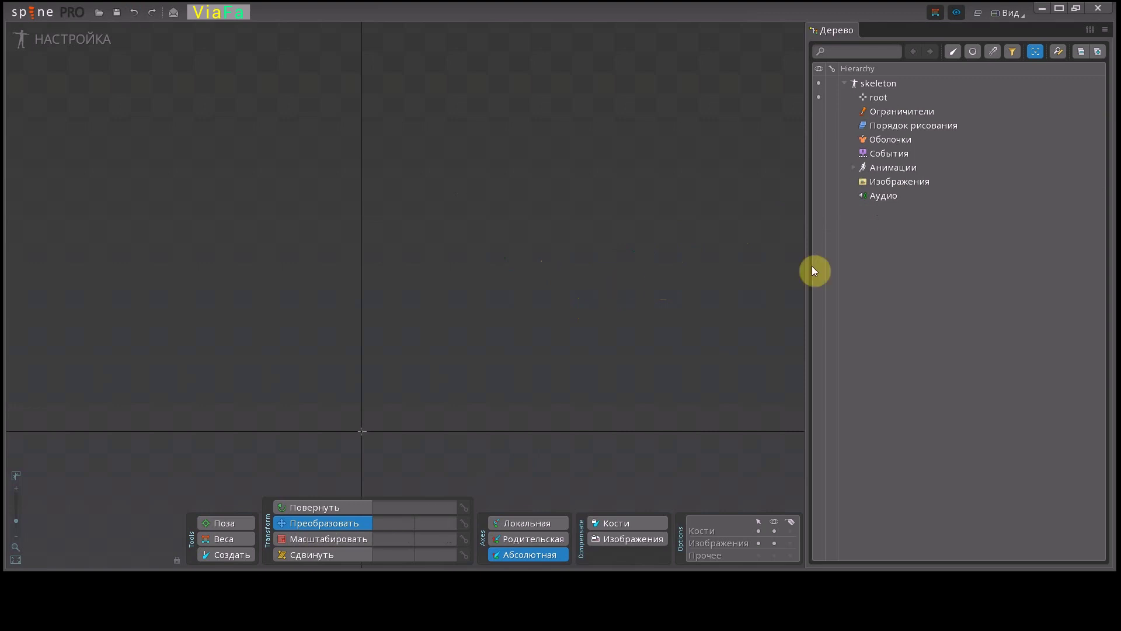
Step: Draw an upright torso bone about 247 long on the vertical axis above root and name it tors
left_click(940, 97)
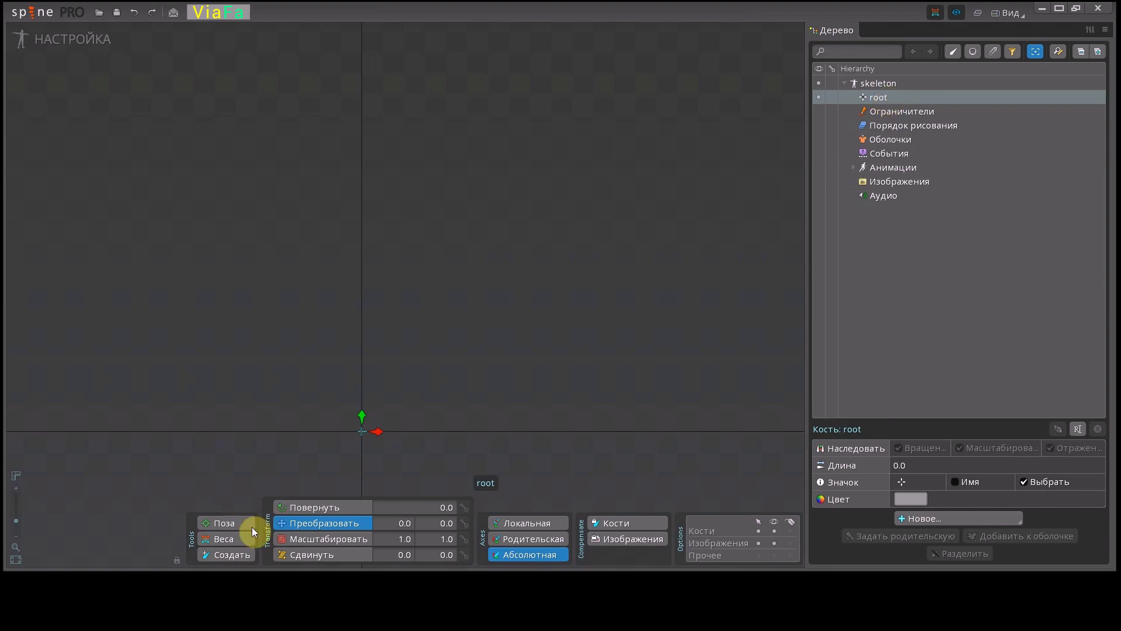
left_click(225, 555)
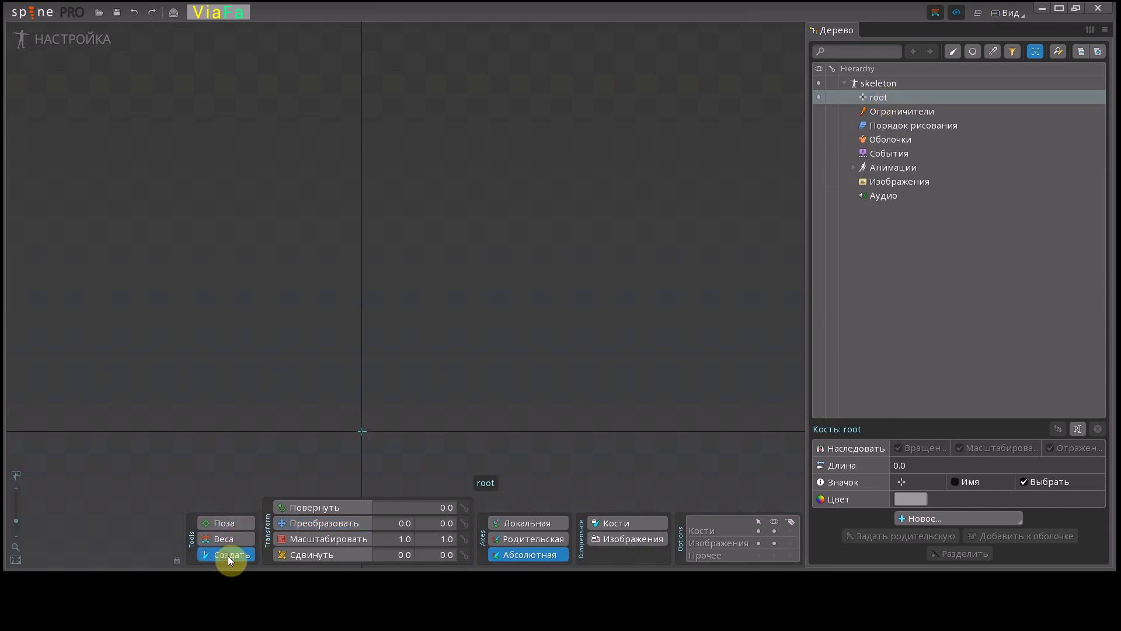
left_click_drag(362, 253, 362, 151)
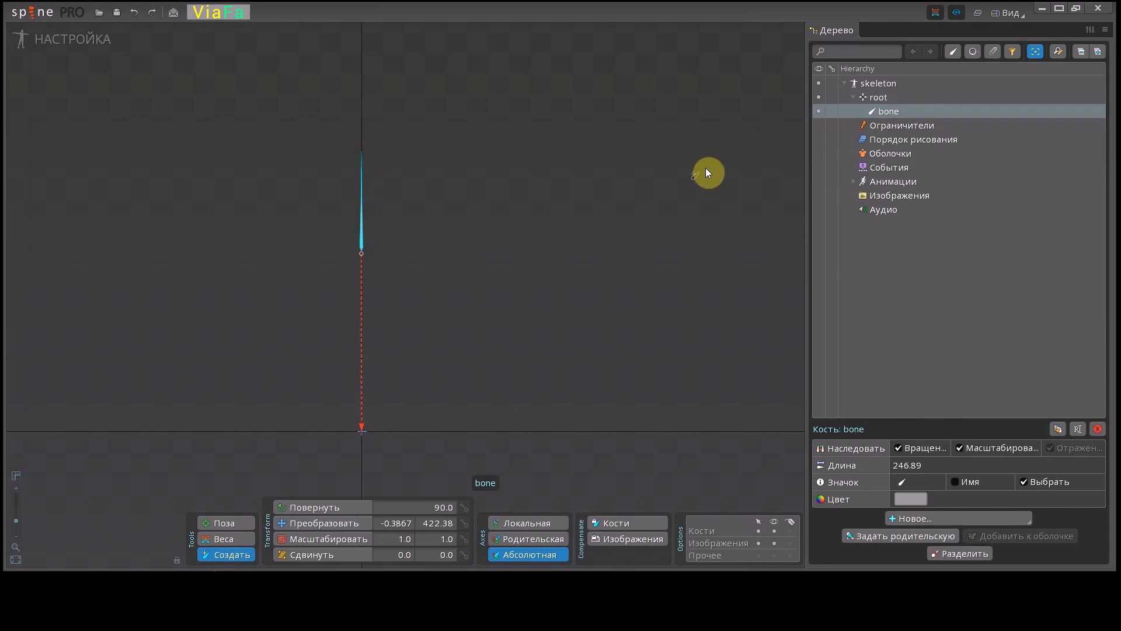
double_click(889, 109)
type("tors")
left_click(390, 325)
Step: Draw two three-bone legs (thigh, shin, foot) as children of tors, running from the torso's base to the ground line
left_click_drag(355, 252, 342, 428)
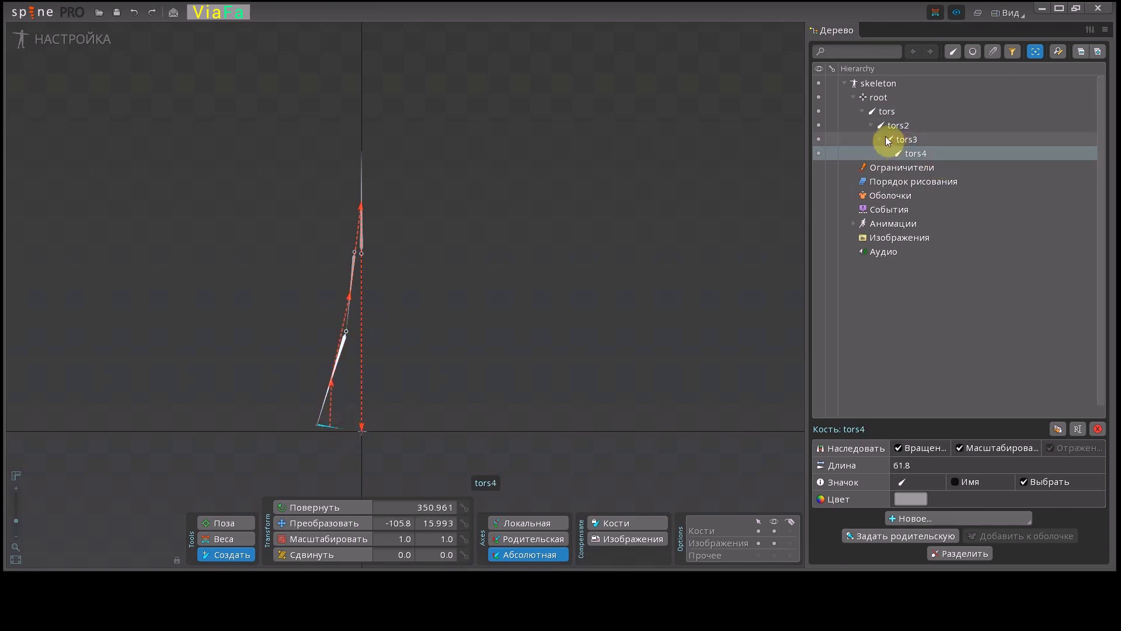
left_click(870, 125)
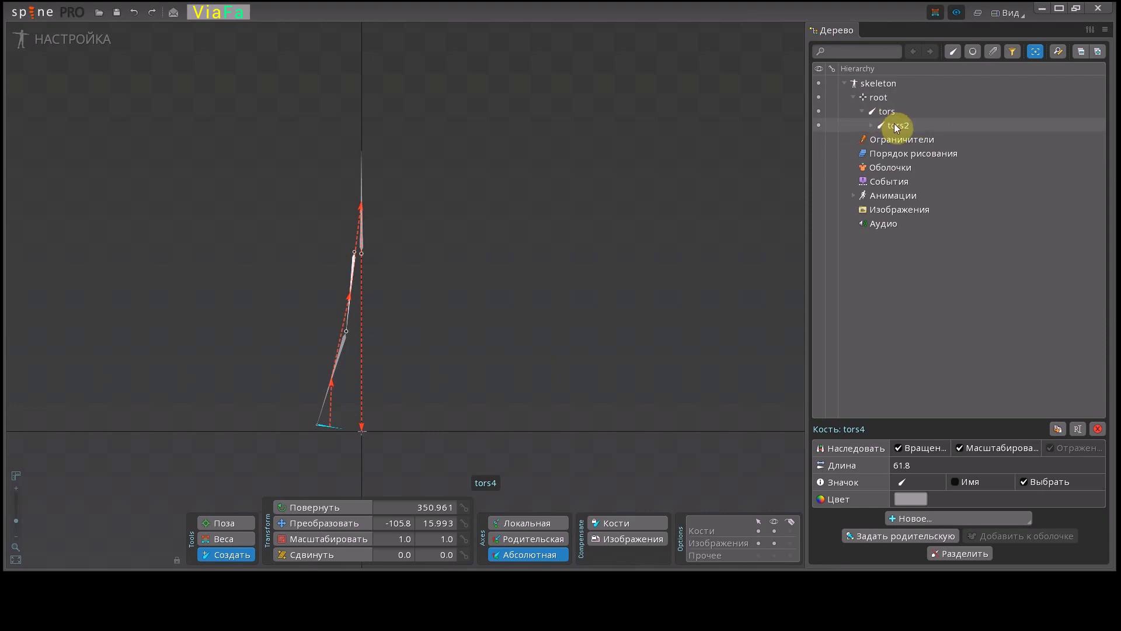
left_click(885, 111)
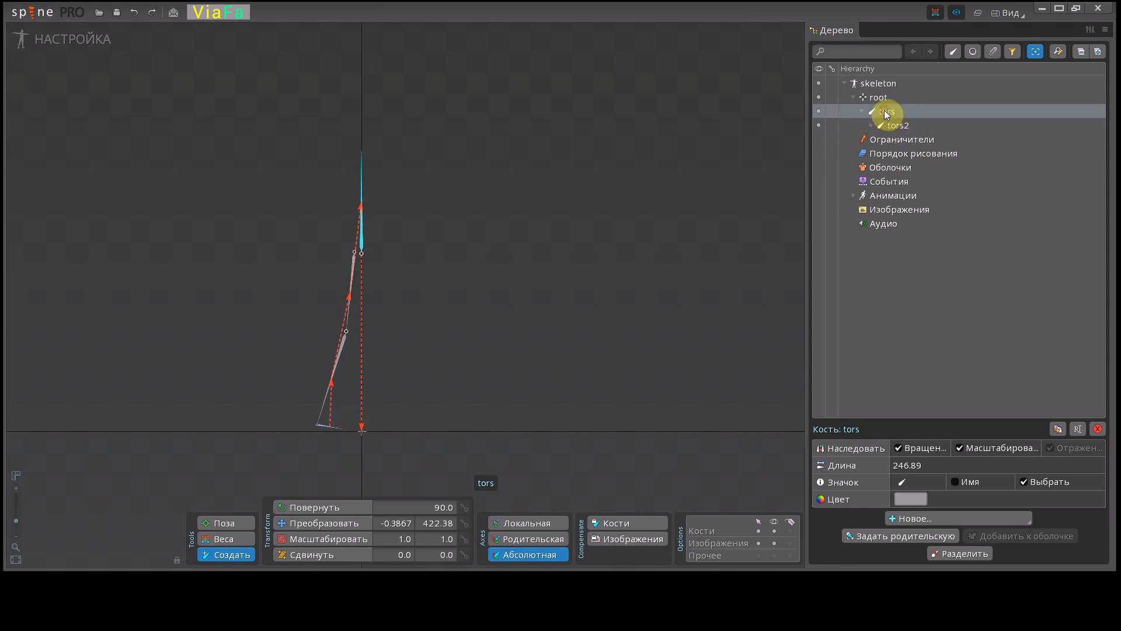
left_click_drag(366, 250, 391, 426)
Step: Reselect tors and draw a two-bone arm on each side of the torso's upper end
left_click(343, 520)
left_click(216, 556)
left_click(360, 190)
left_click_drag(360, 191, 355, 156)
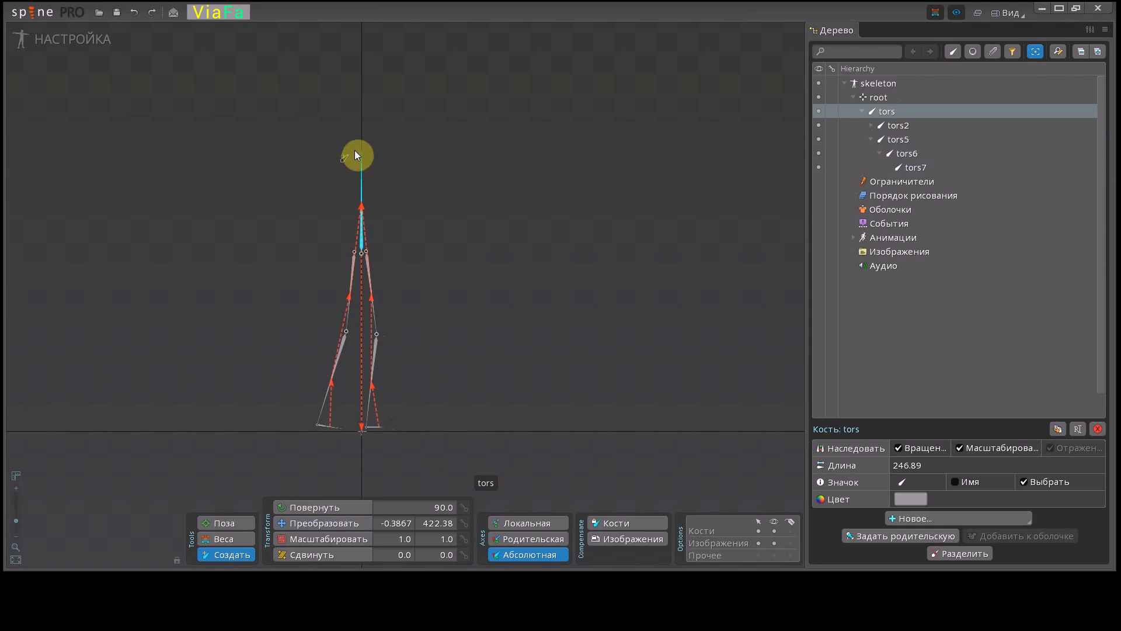
left_click(871, 139)
left_click_drag(356, 152, 302, 289)
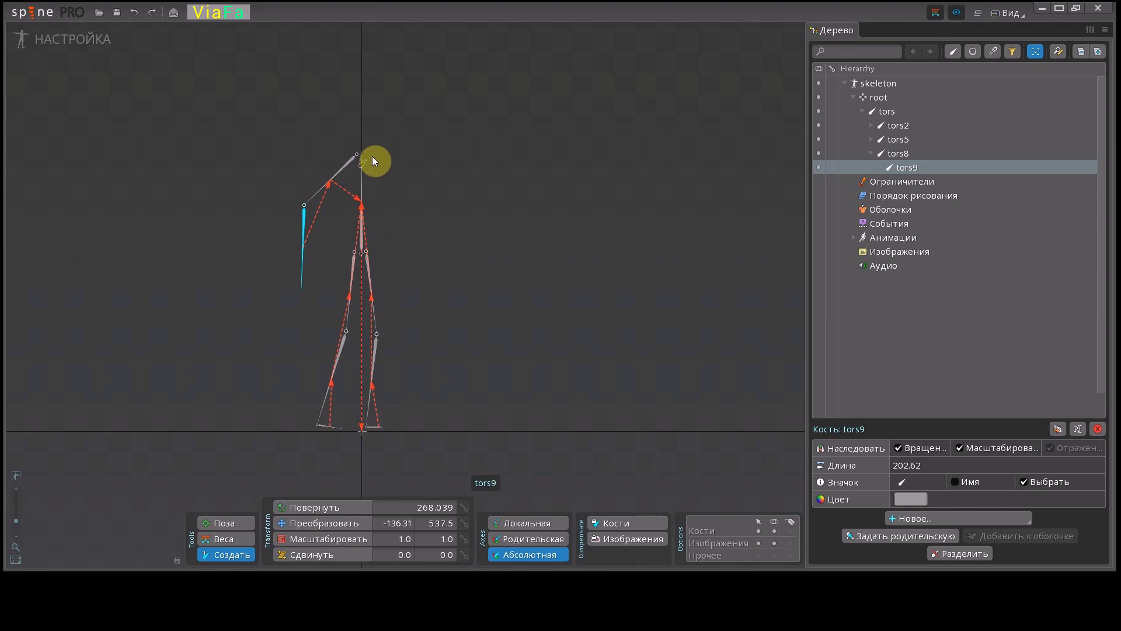
left_click_drag(368, 156, 428, 250)
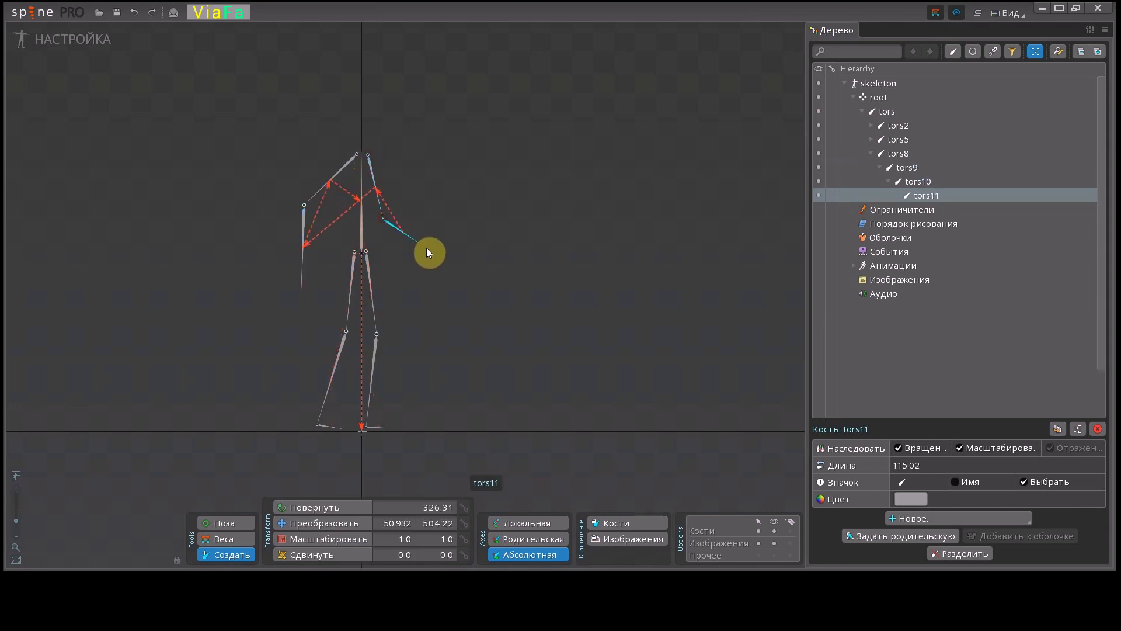
Step: Set tors as the parent of the second arm's upper bone tors10, then collapse both arm branches in the hierarchy
left_click(328, 521)
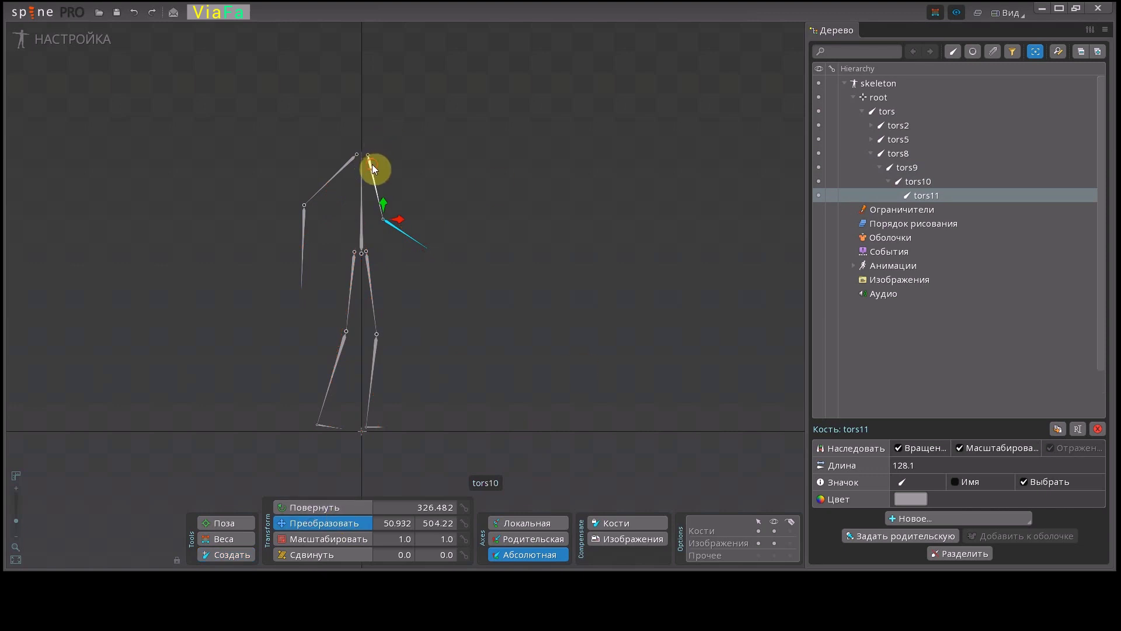
left_click(372, 164)
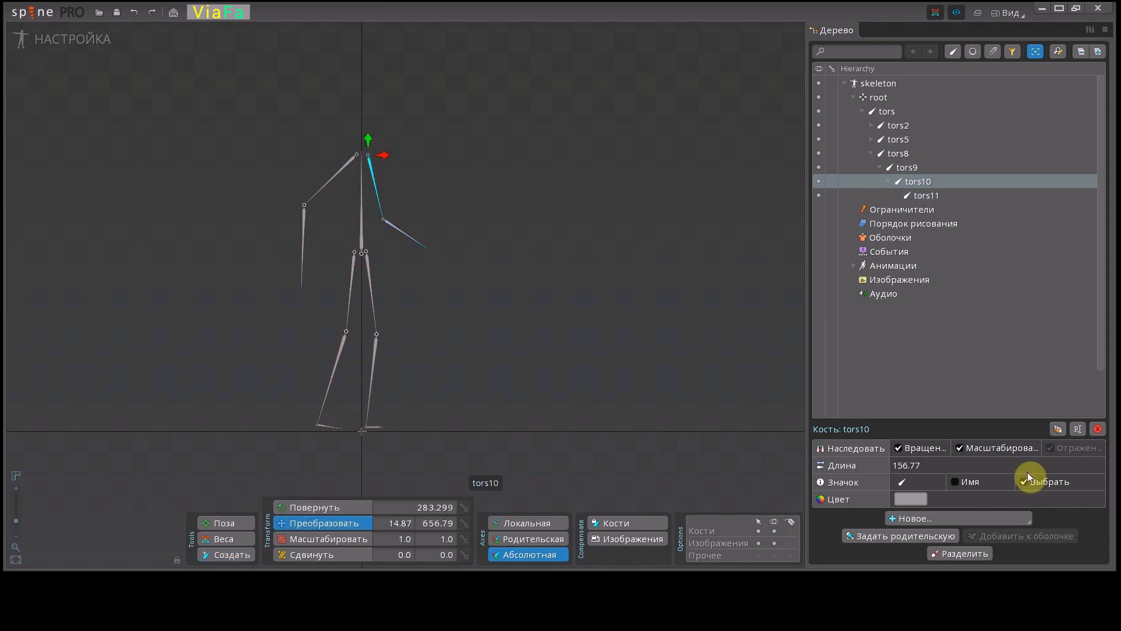
left_click(881, 535)
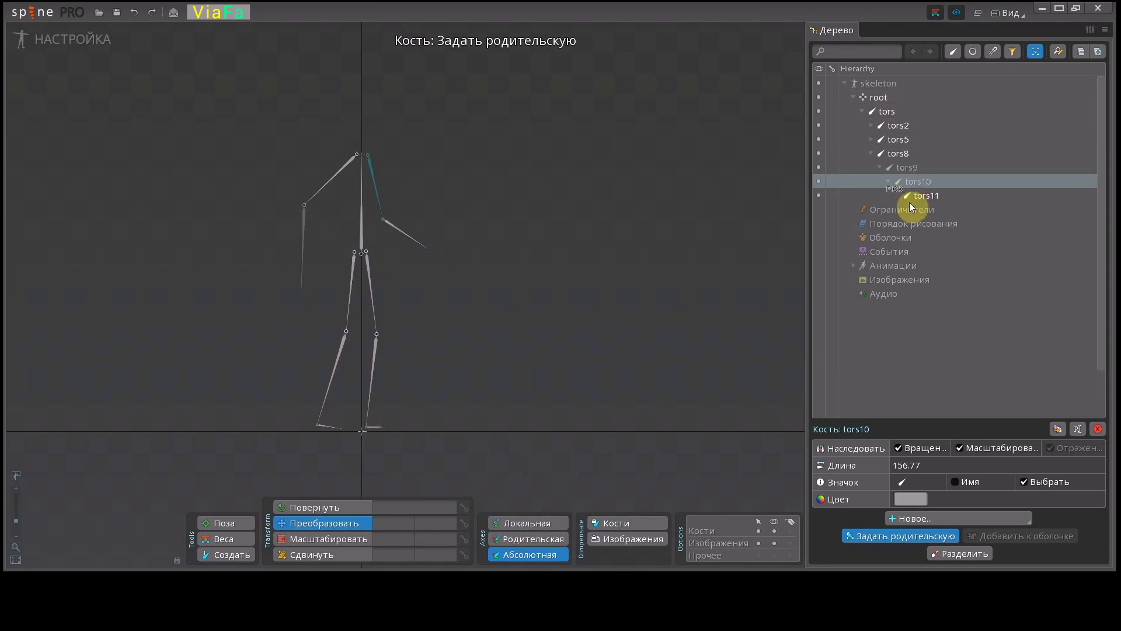
left_click(886, 113)
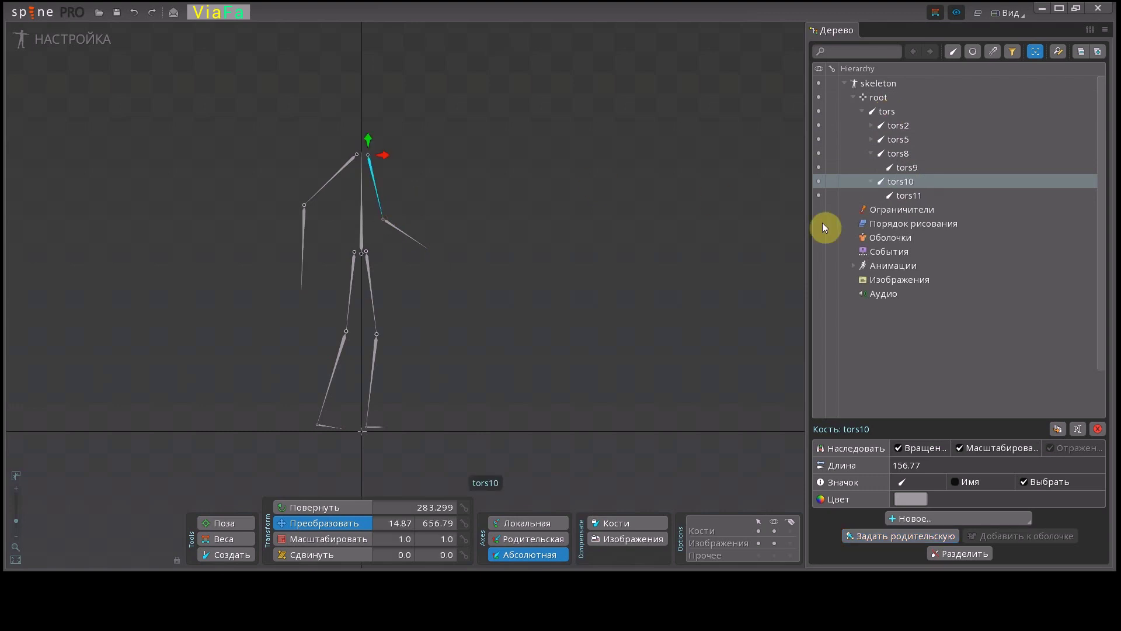
left_click(871, 153)
left_click(871, 167)
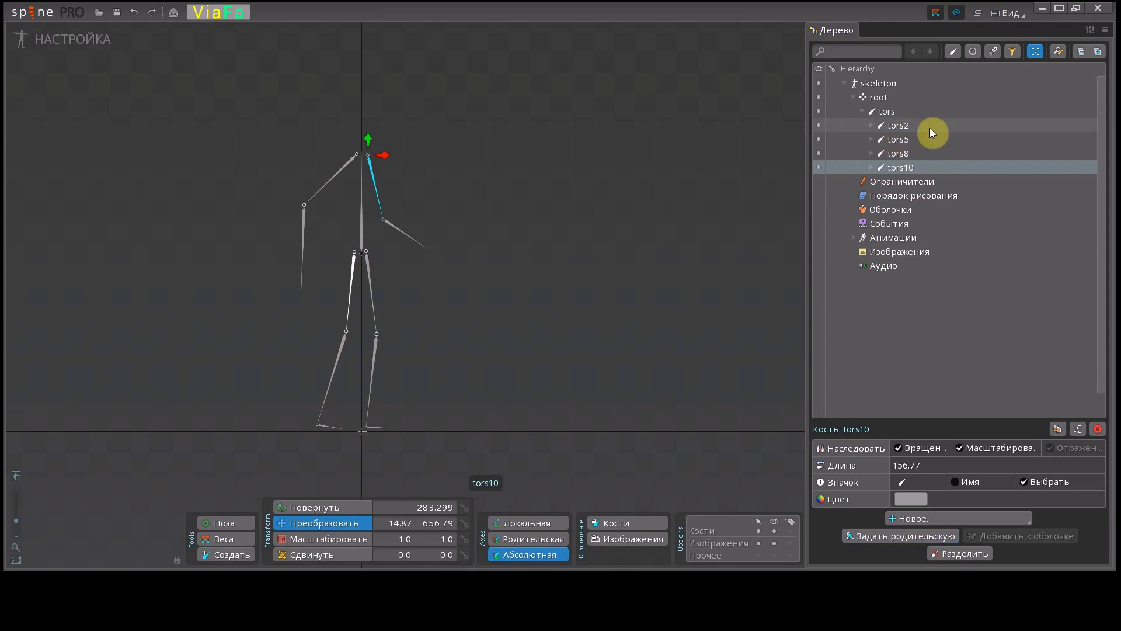
Step: Set the tors bone's colour to magenta FA00FFFF
left_click(885, 112)
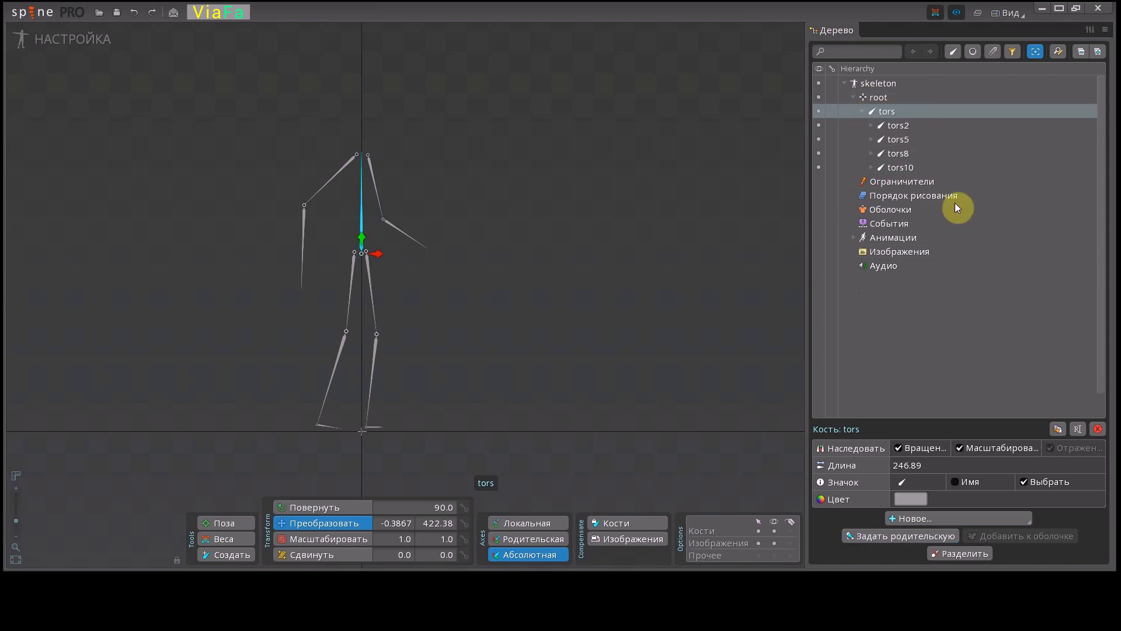
left_click(912, 499)
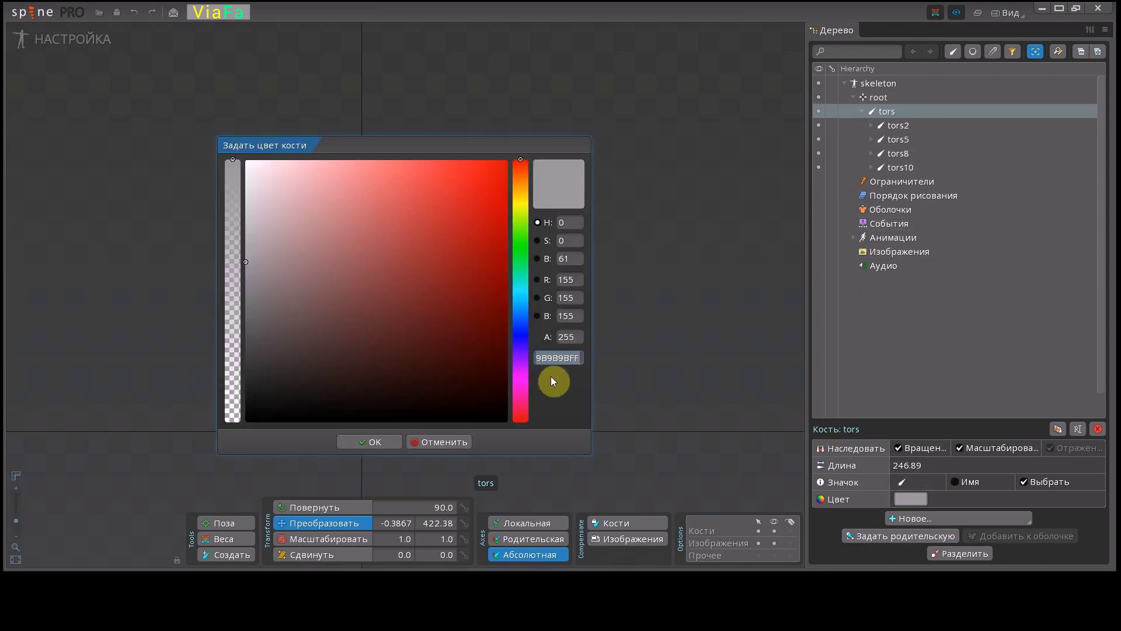
left_click(521, 377)
left_click_drag(439, 268, 554, 149)
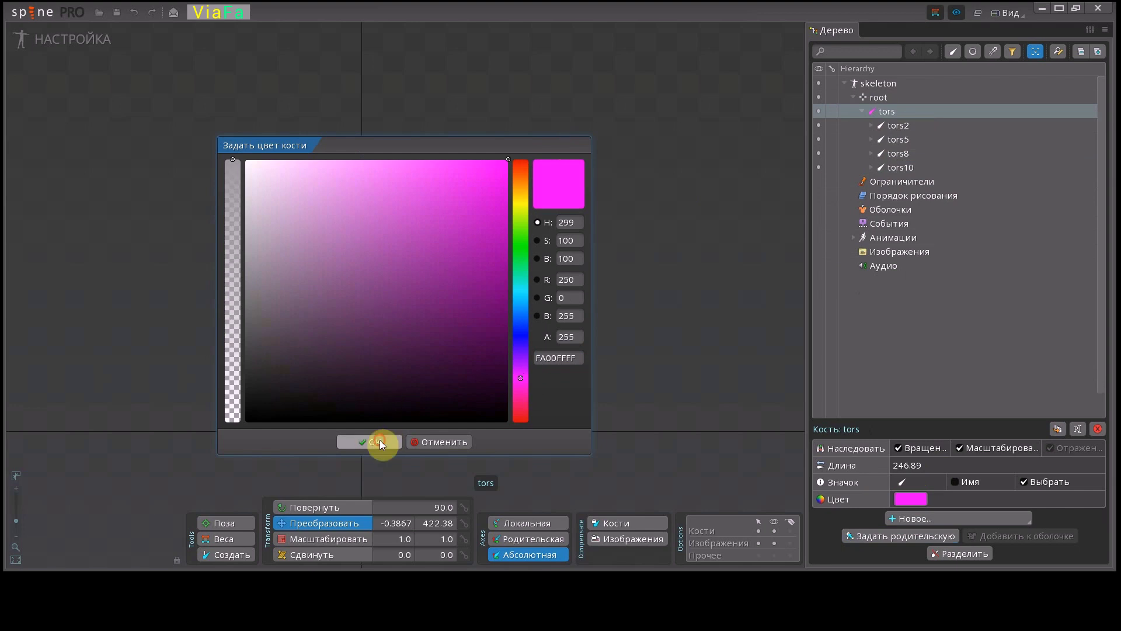
left_click(380, 442)
Step: Set the colour of the four upper limb bones tors2, tors5, tors8 and tors10 to orange, then clear the selection
left_click(897, 127)
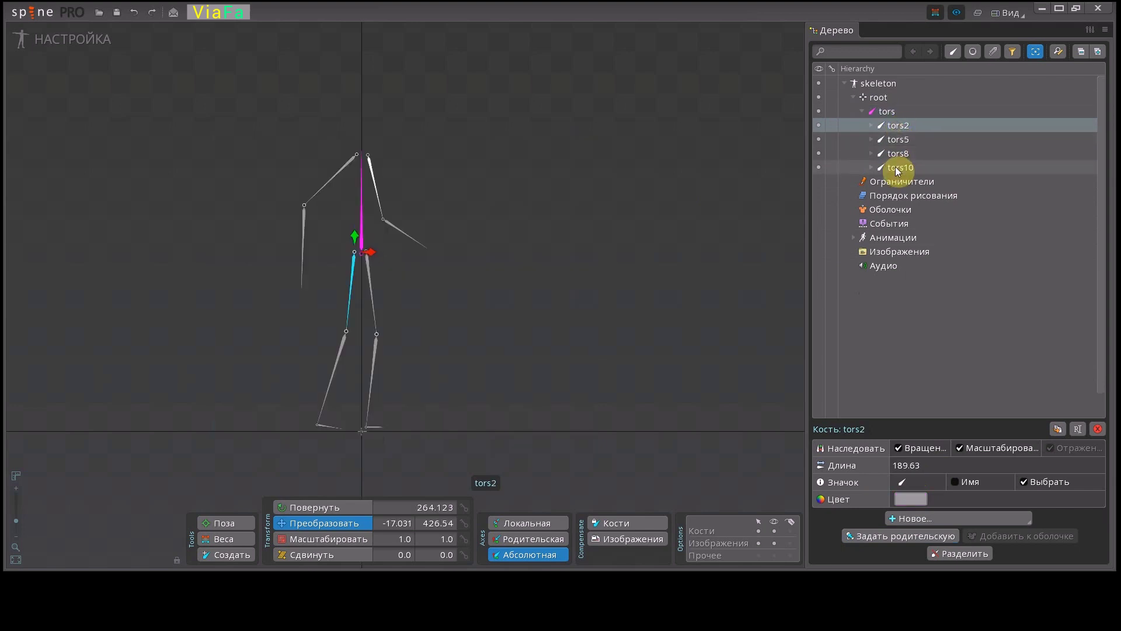
left_click(898, 170, "shift")
left_click(897, 128)
left_click(899, 169, "shift")
left_click(911, 499)
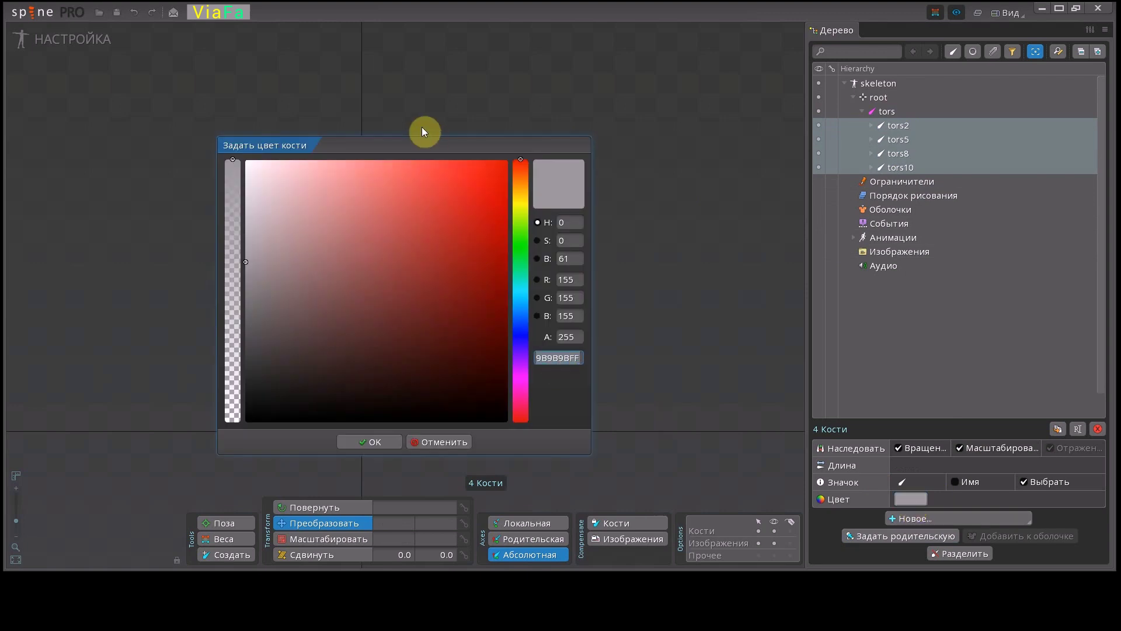
left_click_drag(399, 146, 629, 63)
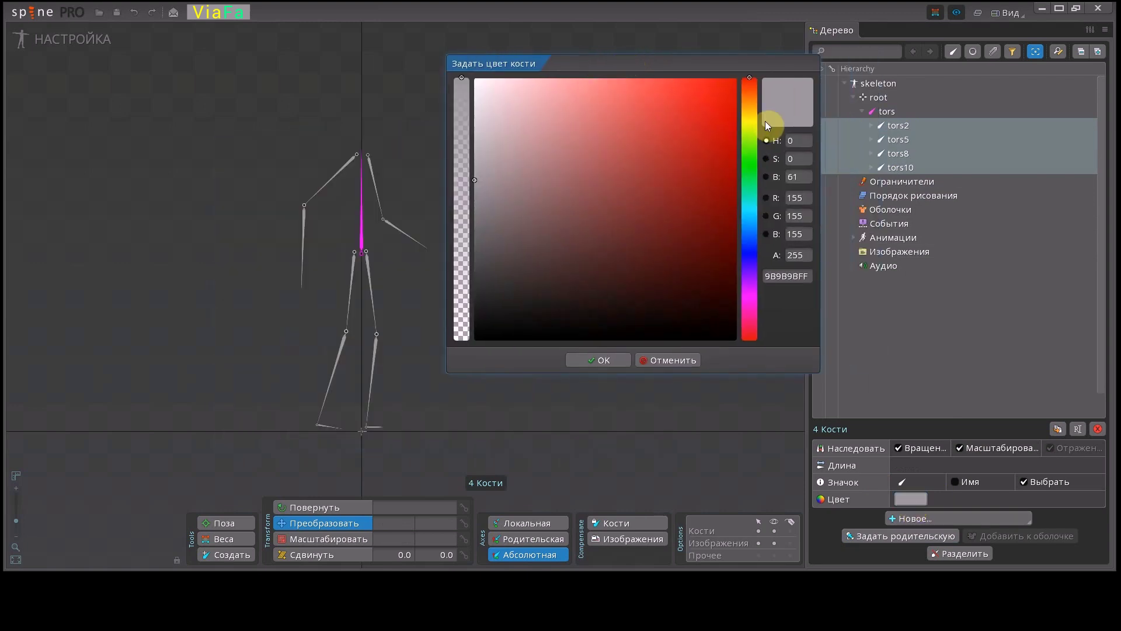
left_click(751, 105)
left_click(737, 78)
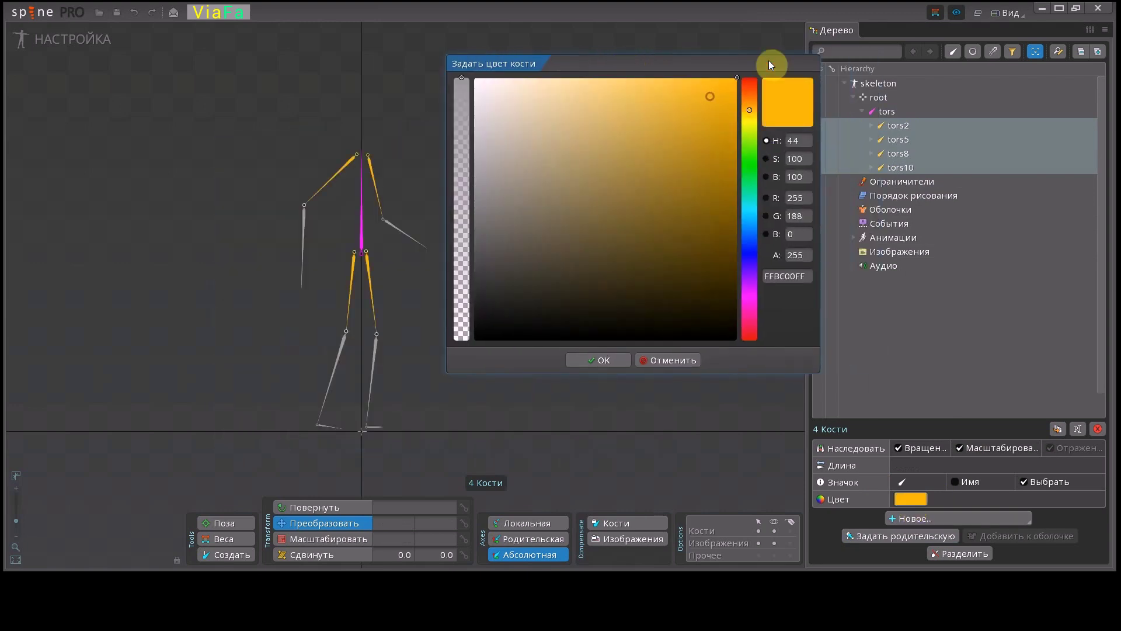
left_click(601, 361)
left_click(551, 186)
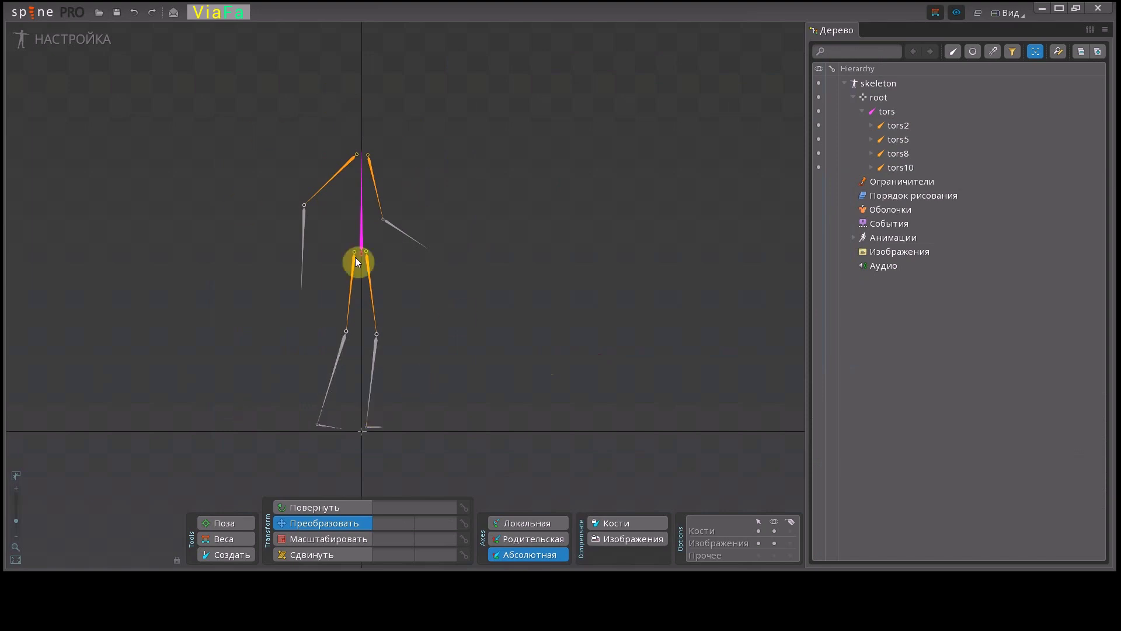
Step: Expand the tors2, tors5, tors8 and tors10 branches in the hierarchy, then collapse tors and root
left_click(873, 126)
left_click(873, 126)
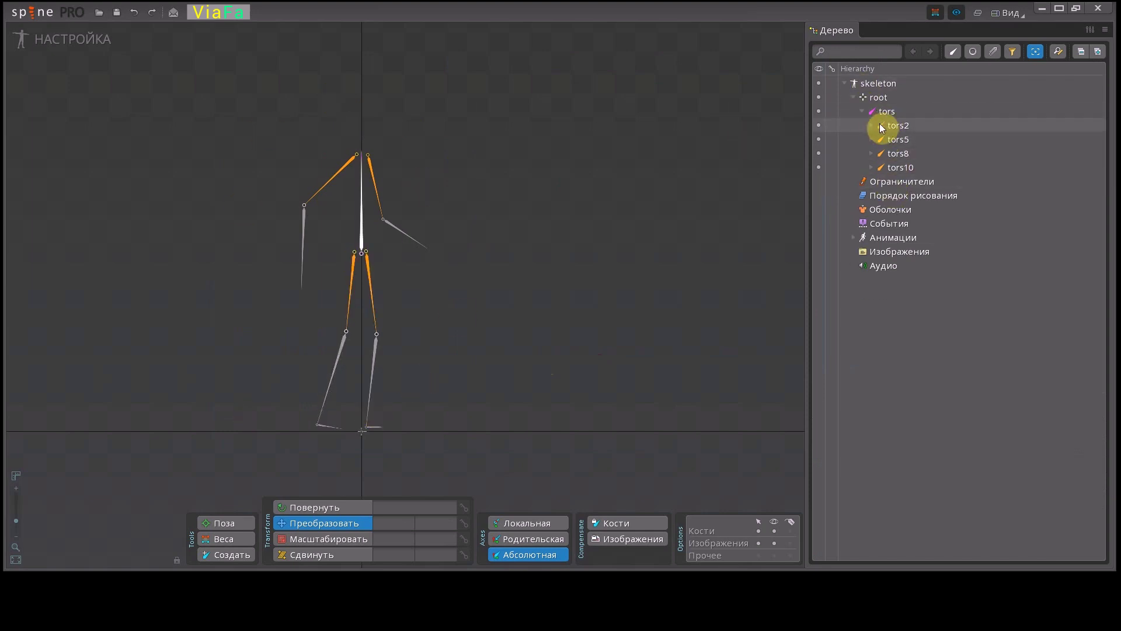
left_click(872, 125)
left_click(871, 168)
left_click(871, 209)
left_click(871, 238)
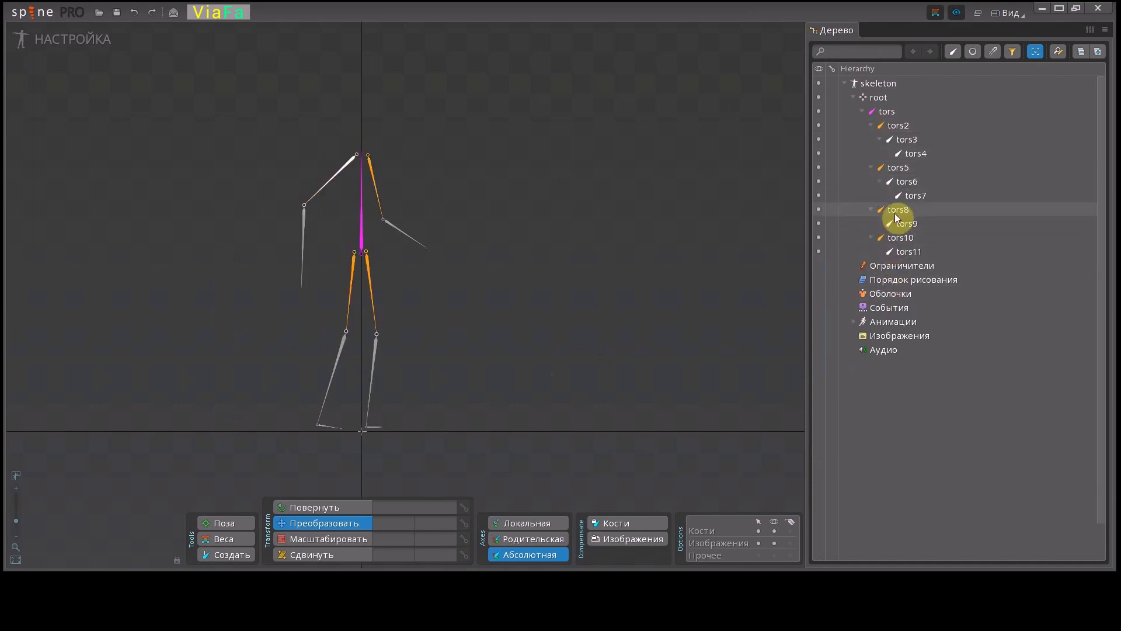
left_click(863, 111)
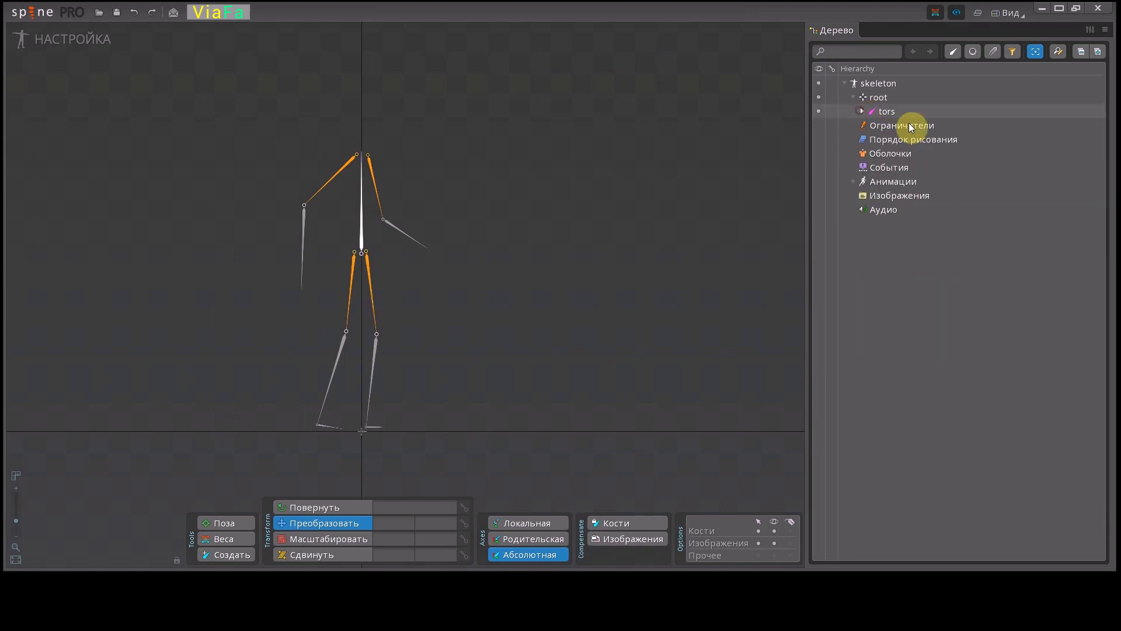
left_click(855, 97)
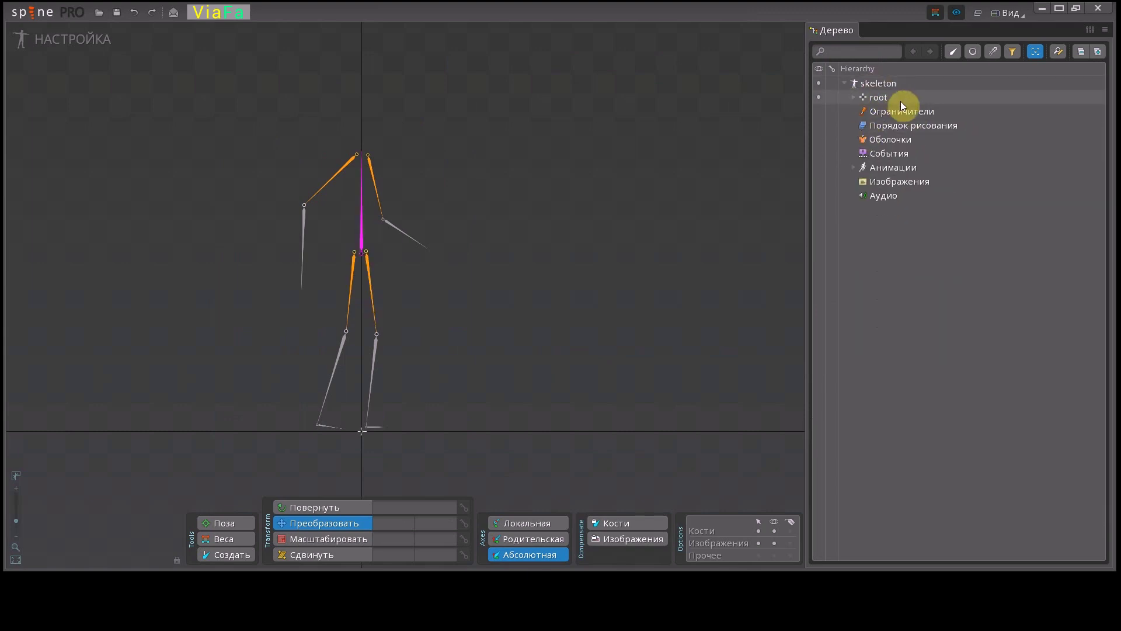
Step: Reopen the hierarchy from root through tors and tors2 down to tors4, then collapse it back to root
left_click(853, 97)
left_click(864, 111)
left_click(871, 125)
left_click(906, 142)
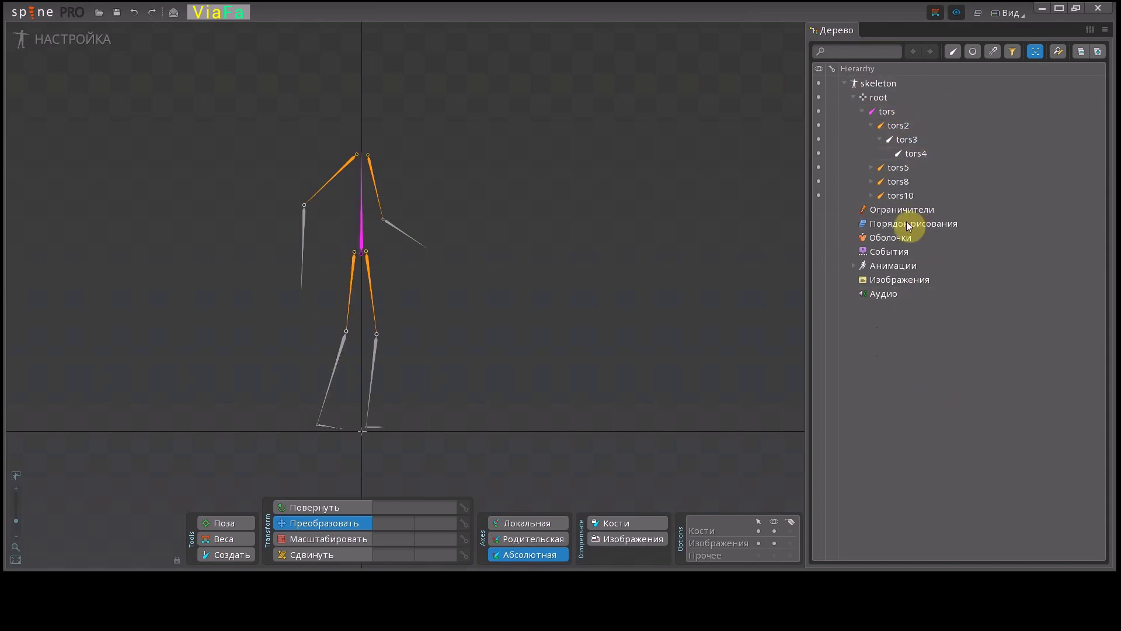
left_click(865, 111)
left_click(854, 97)
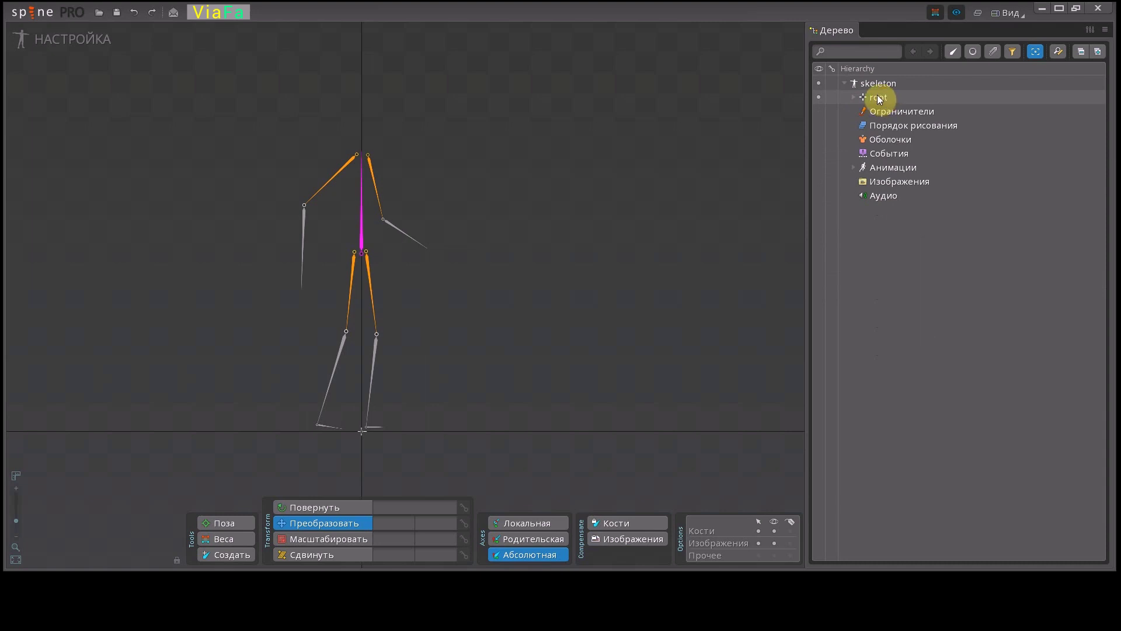
Step: Expand root with all its descendants at once, then collapse the whole tors branch
double_click(877, 100)
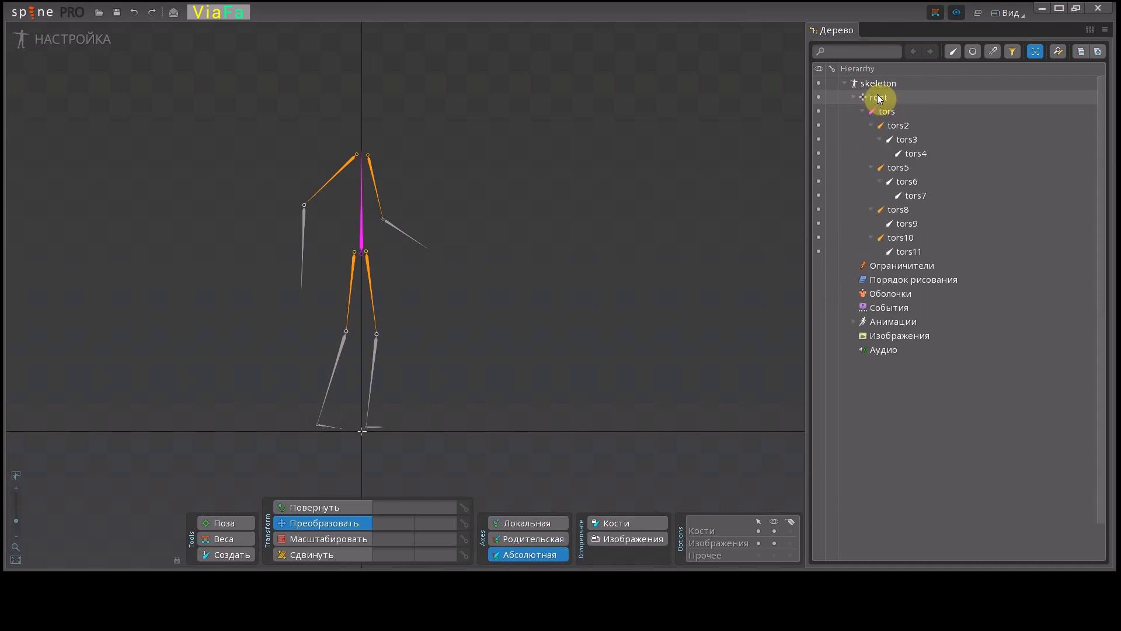
left_click(878, 99)
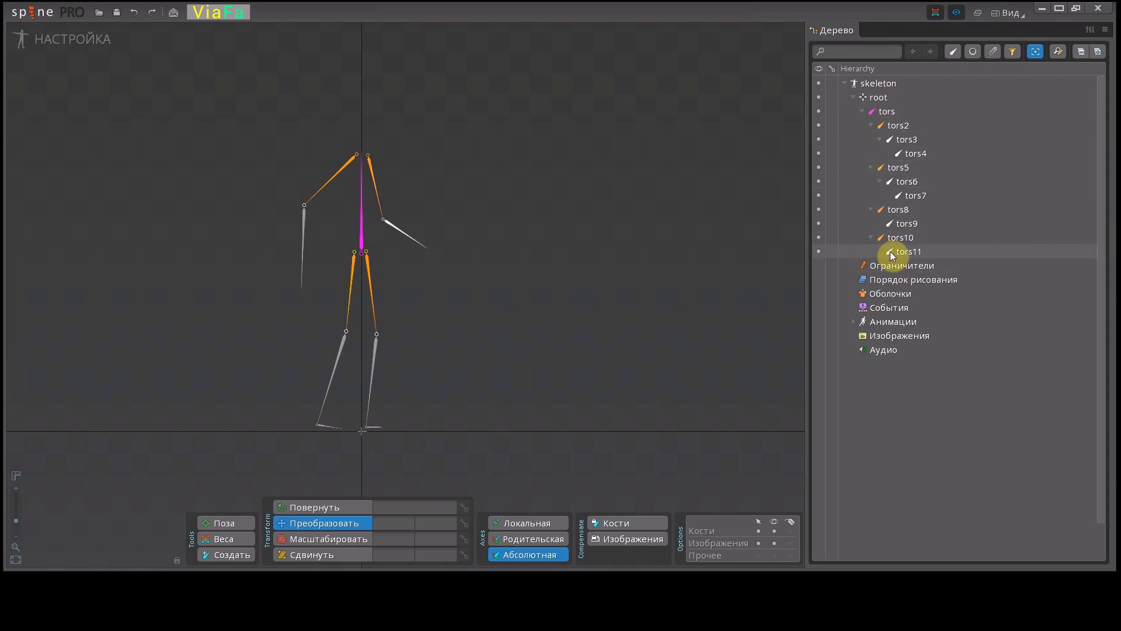
double_click(888, 111)
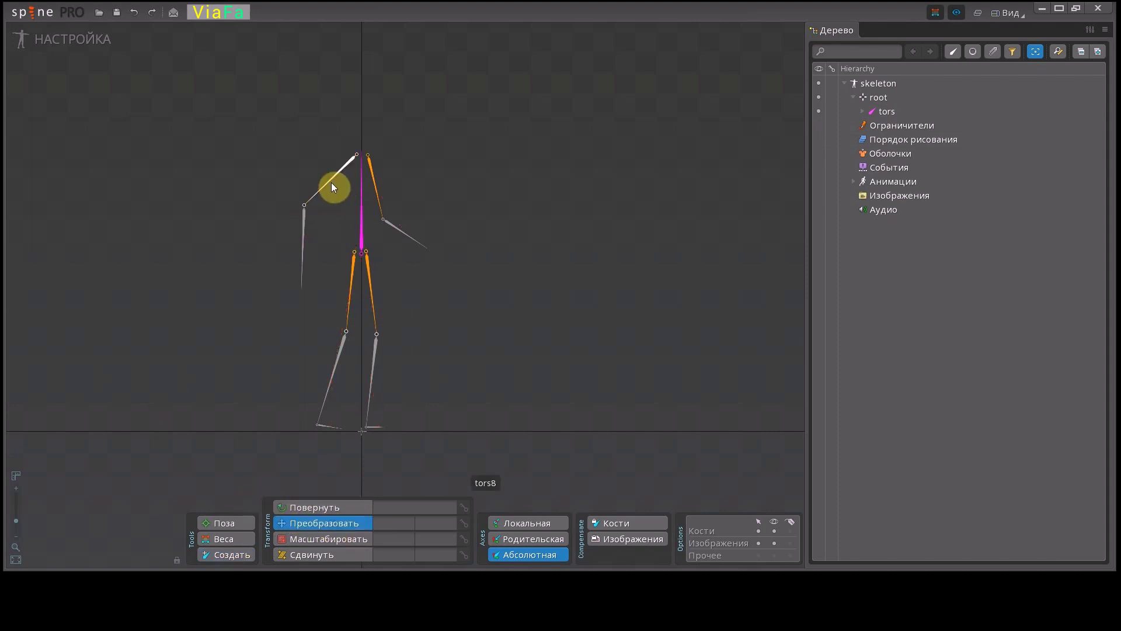
Step: Rotate the thigh bone tors2 to about 258° and move it horizontally to about X -25.35
left_click(349, 284)
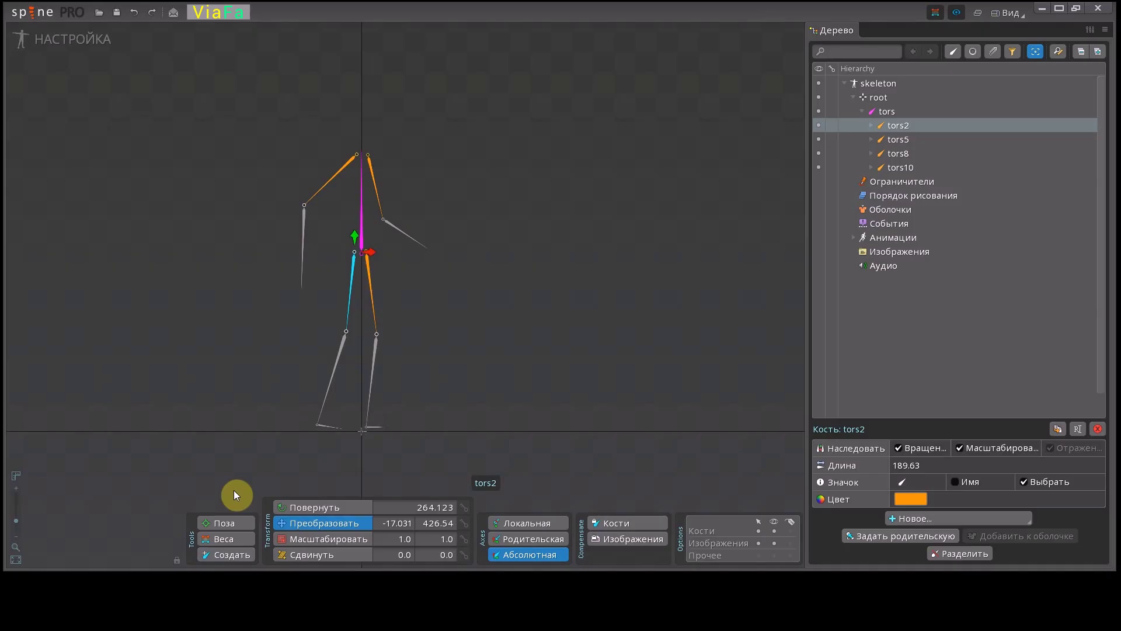
left_click(303, 504)
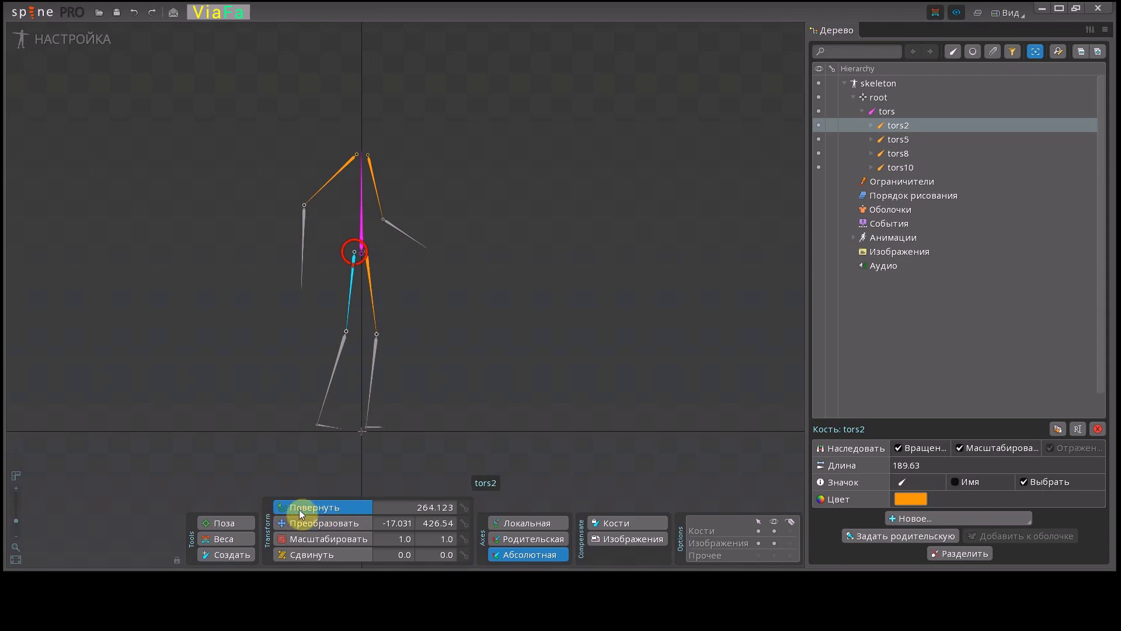
left_click_drag(450, 367, 453, 397)
left_click(318, 523)
mouse_move(368, 251)
left_mouse_down()
mouse_move(439, 248)
mouse_move(215, 257)
mouse_move(383, 253)
mouse_move(370, 253)
left_mouse_up()
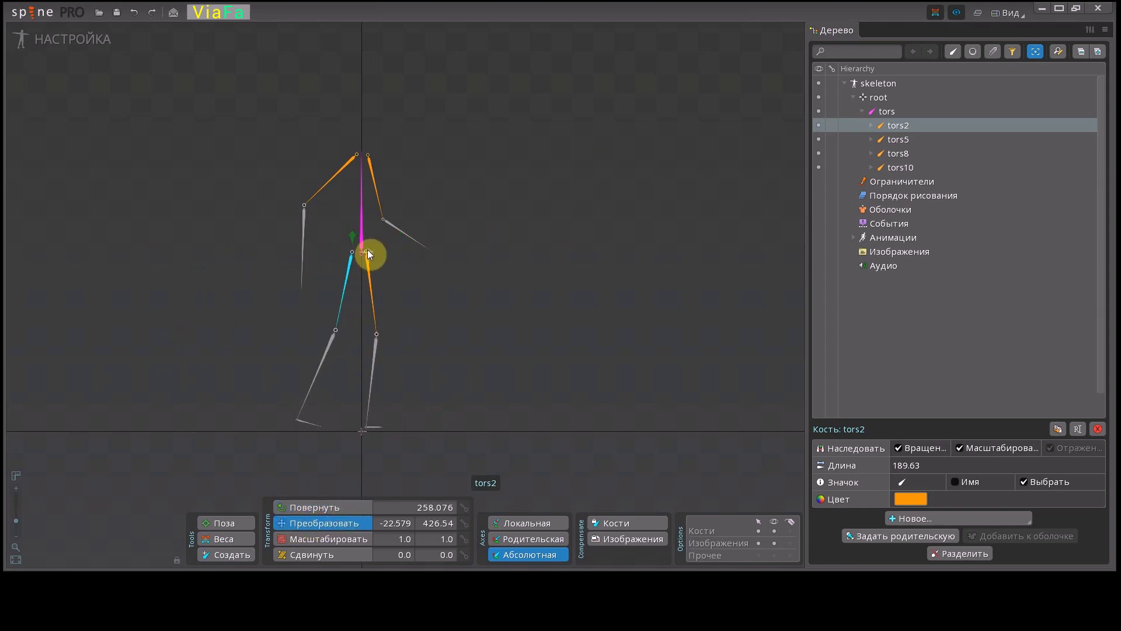
Step: Try scaling tors2 to about 1.38 across its width and shearing it along both axes, then return to the Translate tool
left_click(331, 539)
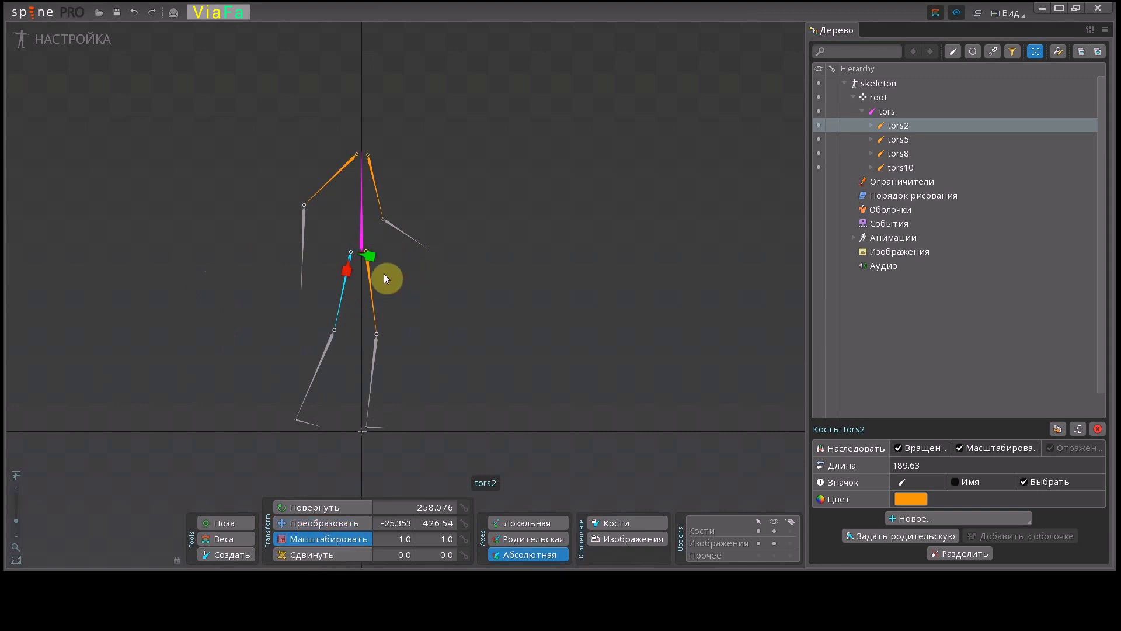
mouse_move(370, 255)
left_mouse_down()
mouse_move(550, 282)
mouse_move(383, 262)
left_mouse_up()
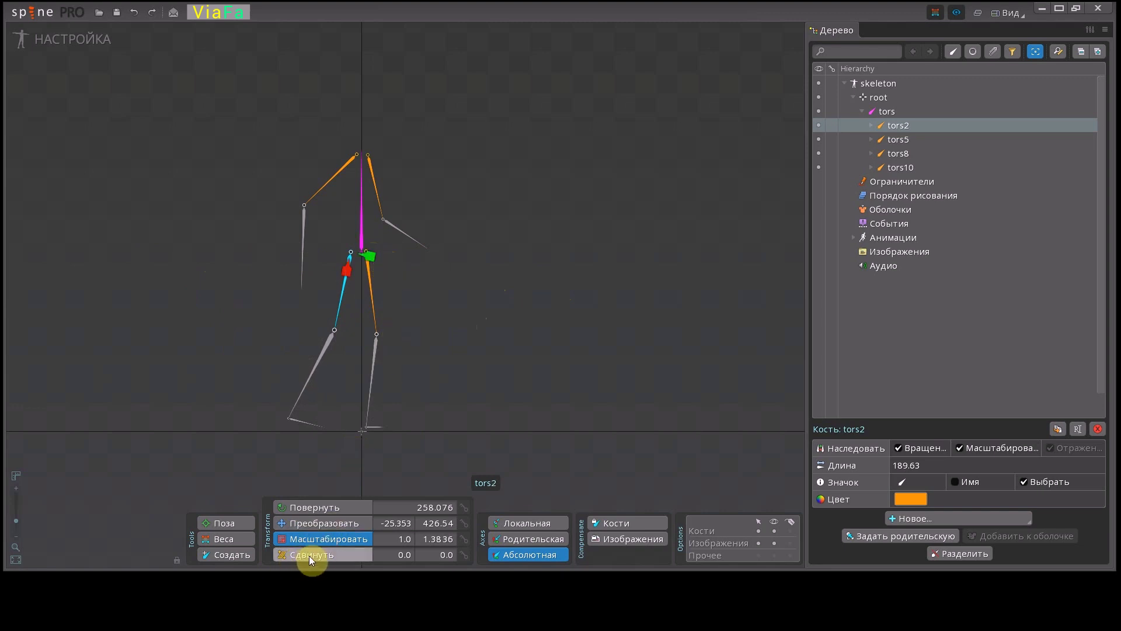
left_click(307, 554)
mouse_move(385, 254)
left_mouse_down()
mouse_move(370, 295)
mouse_move(408, 240)
mouse_move(391, 275)
left_mouse_up()
mouse_move(359, 220)
left_mouse_down()
mouse_move(381, 227)
mouse_move(390, 248)
mouse_move(377, 222)
mouse_move(311, 213)
mouse_move(299, 224)
mouse_move(352, 218)
left_mouse_up()
left_click(306, 523)
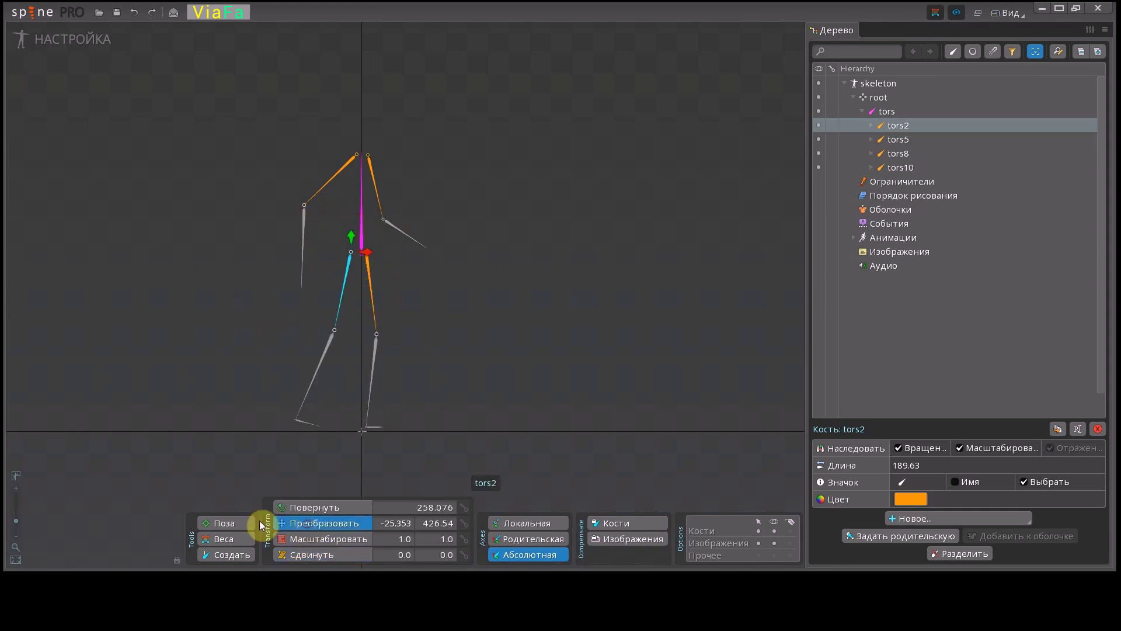
Step: Swing the thigh tors2 by its knee joint with the Pose tool to a rotation of about 252°
left_click(220, 521)
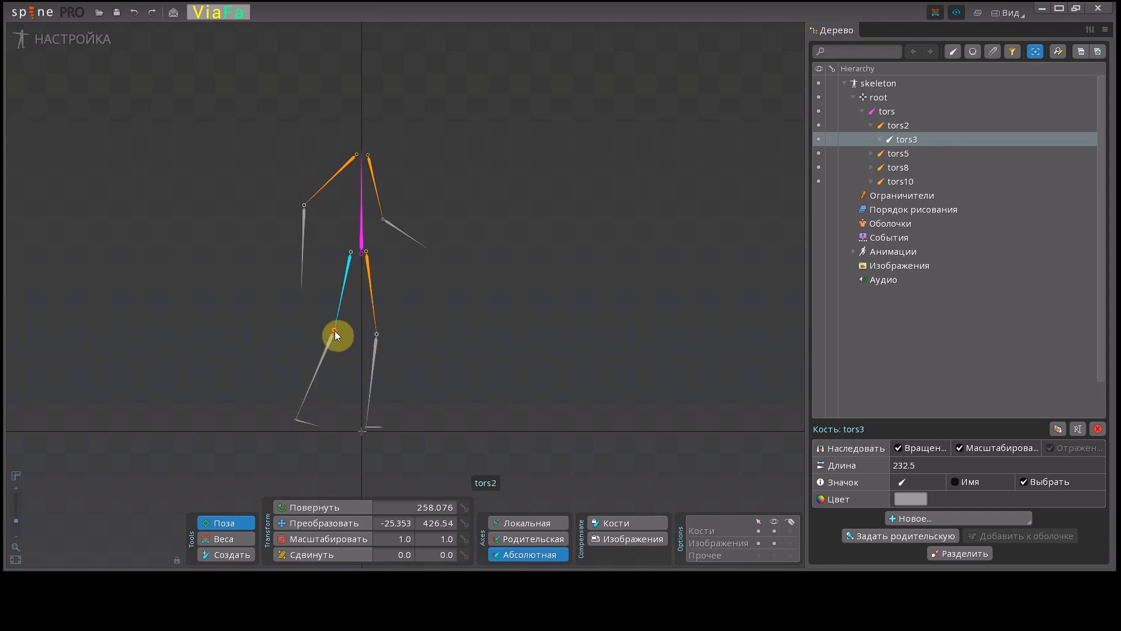
mouse_move(335, 331)
left_mouse_down()
mouse_move(401, 310)
mouse_move(293, 318)
mouse_move(261, 261)
mouse_move(298, 313)
mouse_move(430, 290)
mouse_move(327, 318)
mouse_move(331, 327)
left_mouse_up()
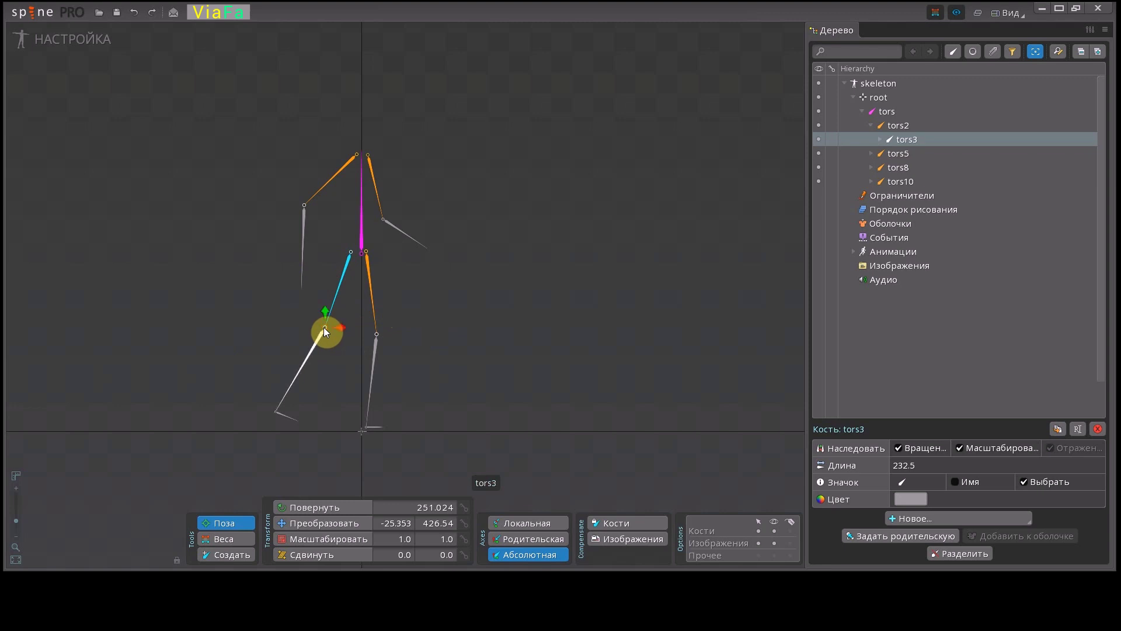
scroll(325, 325, "up", 6)
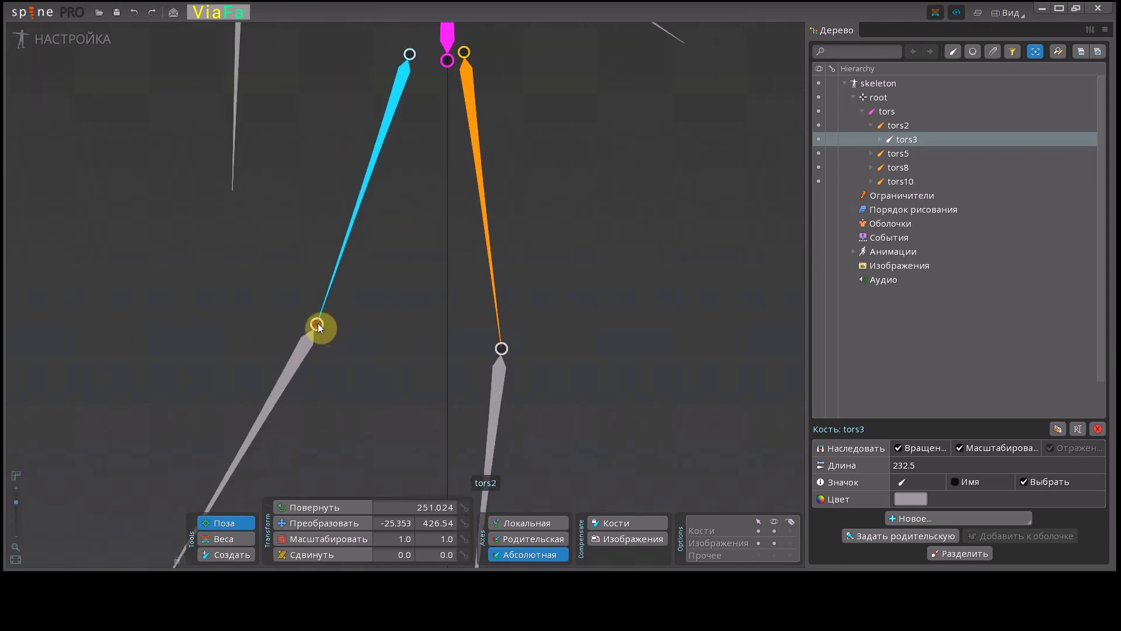
scroll(318, 325, "down", 6)
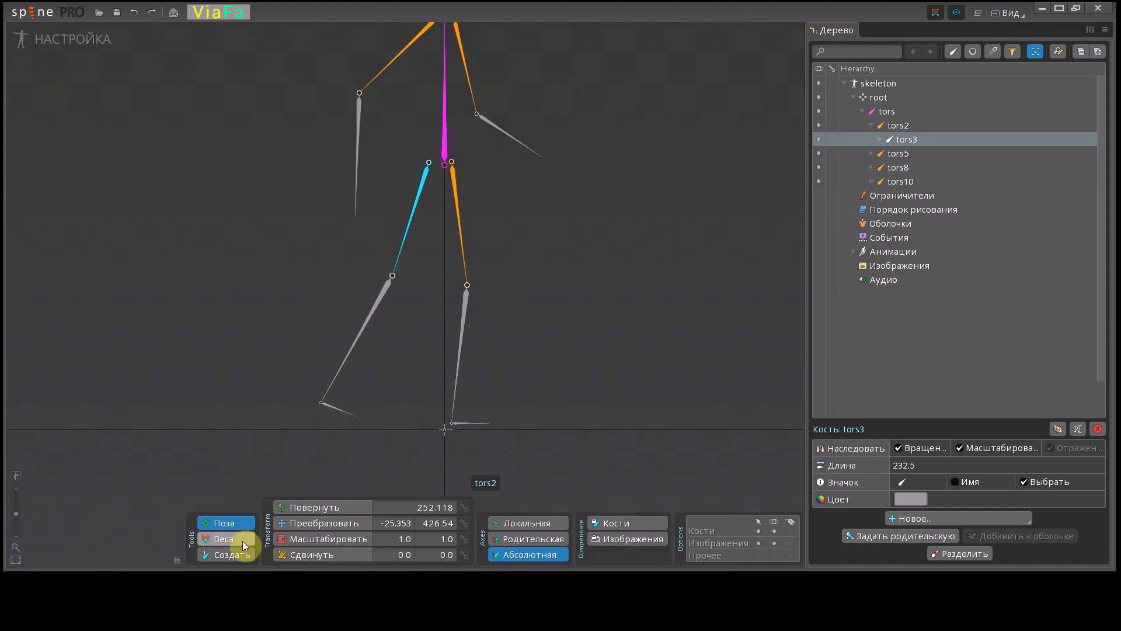
scroll(439, 298, "down", 2)
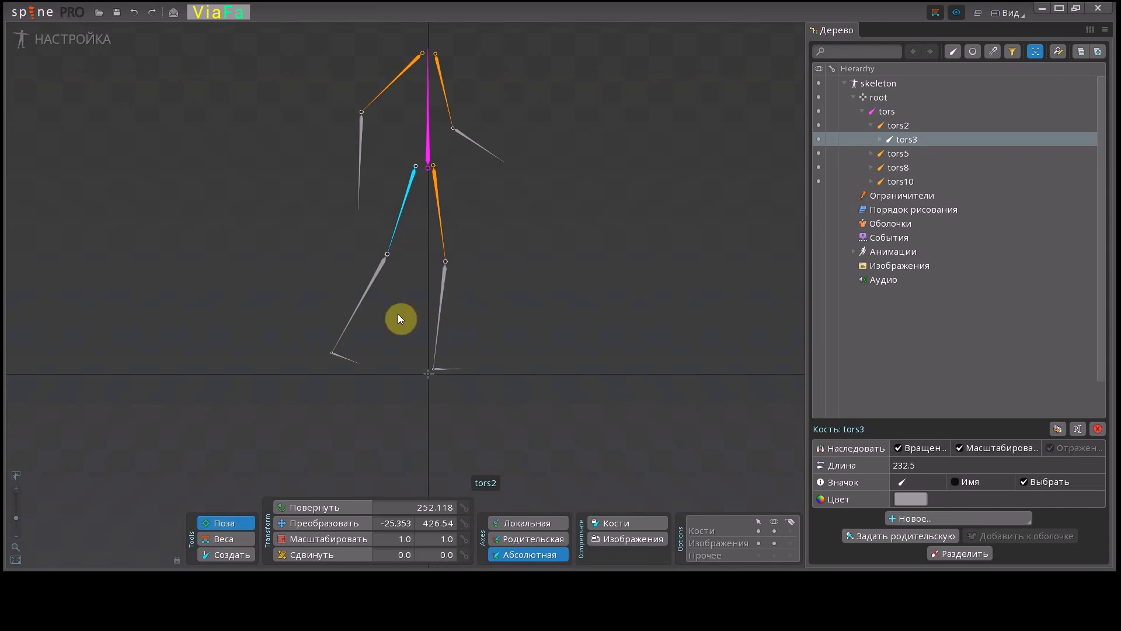
Step: Select the thigh tors2 and shin tors3 together and pose the leg by its ankle, bringing the thigh nearly vertical
left_click(387, 258)
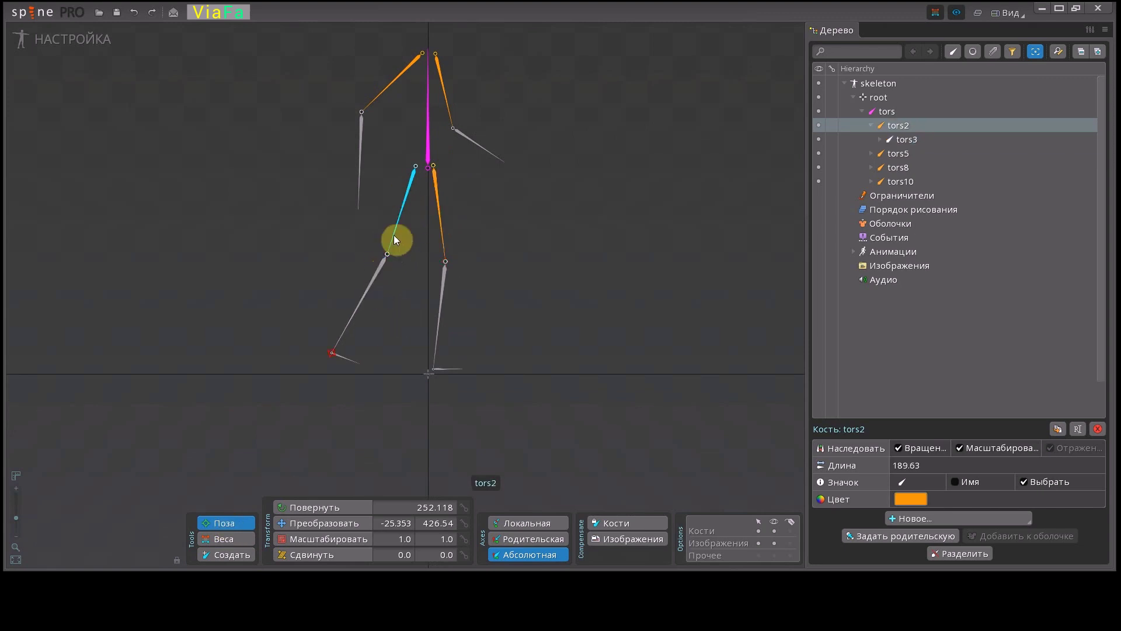
left_click(380, 267, "ctrl")
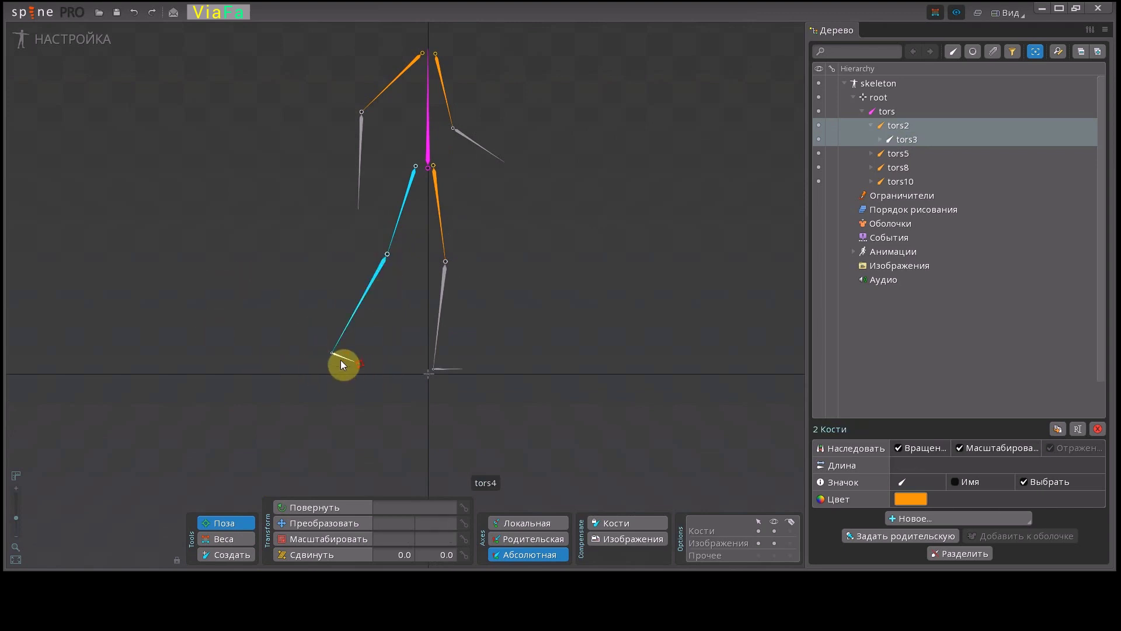
left_click_drag(328, 352, 303, 379)
Step: Collapse tors and draw a curved chain of eight bones under root, rising from about X 201, Y 89 beside the figure
left_click(865, 112)
left_click(863, 111)
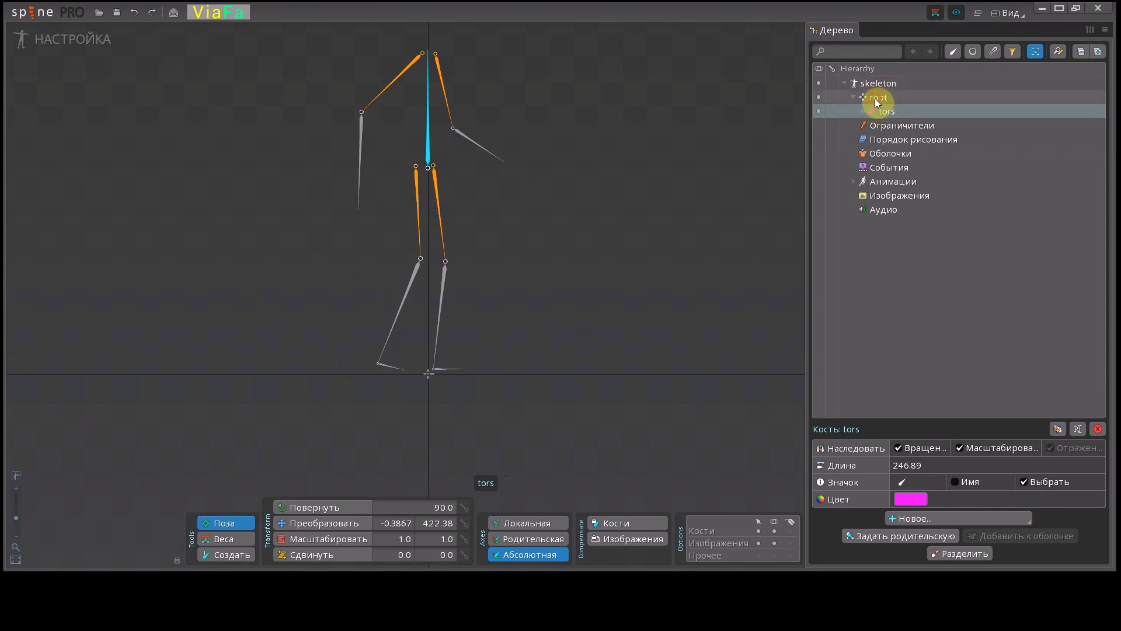
left_click(877, 99)
left_click(225, 555)
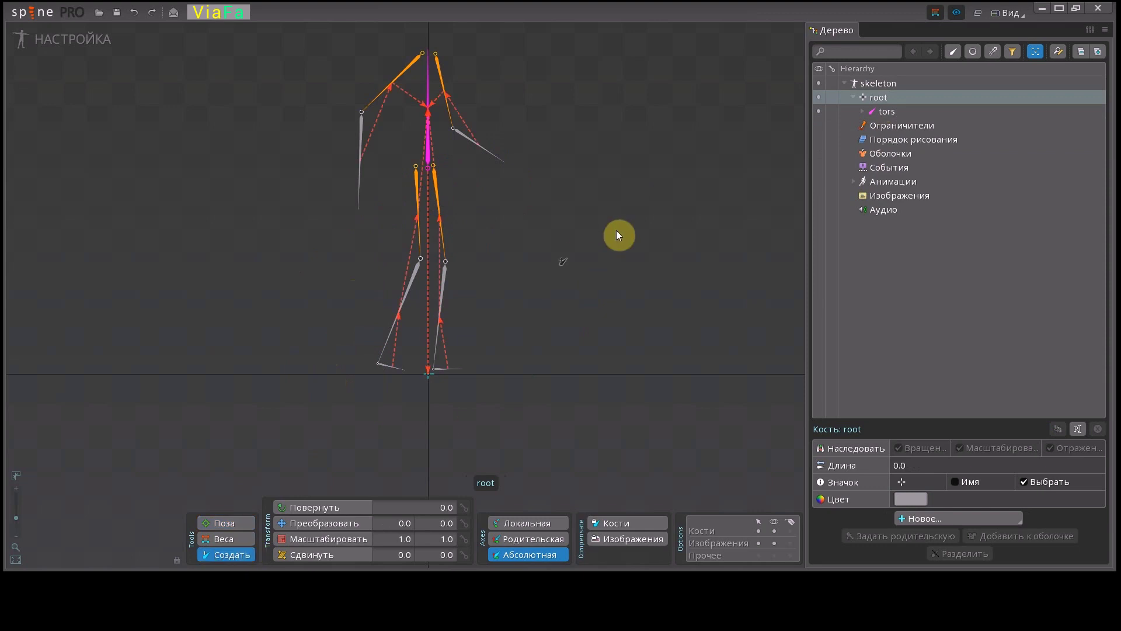
left_click_drag(526, 331, 608, 185)
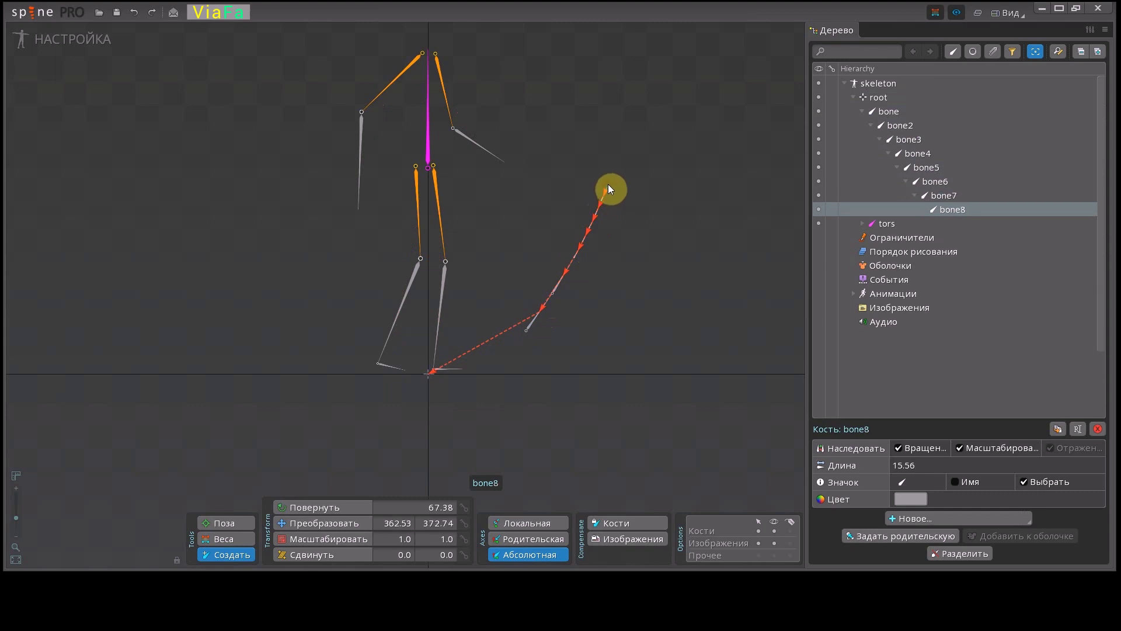
left_click(307, 524)
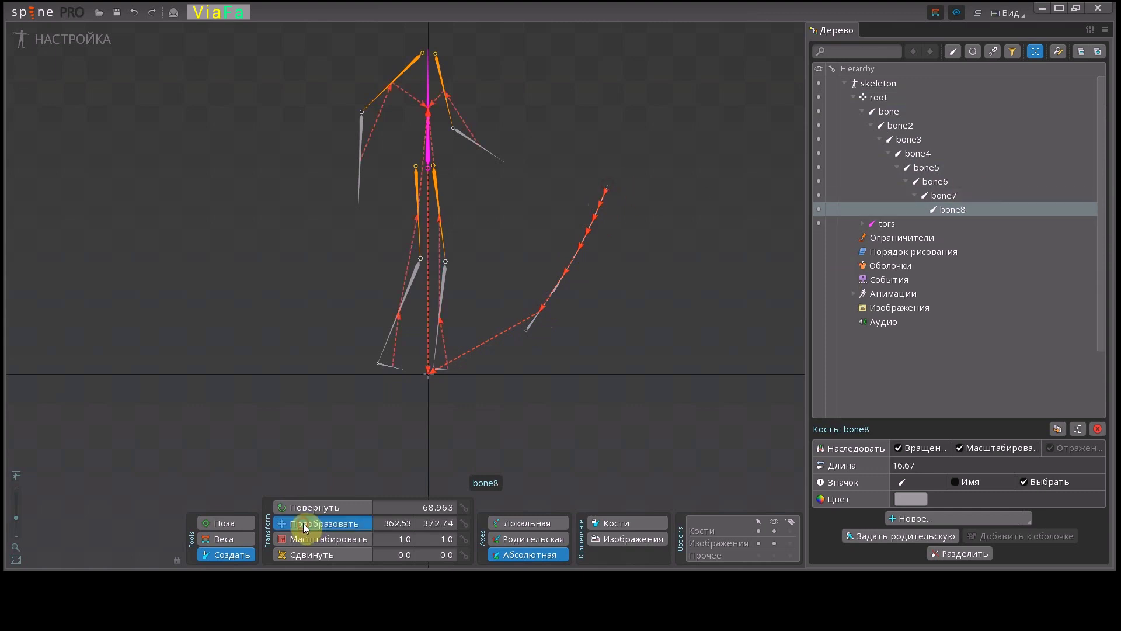
Step: Select the whole chain from bone to bone8 and bend it from its tip with the Pose tool
left_click(892, 111)
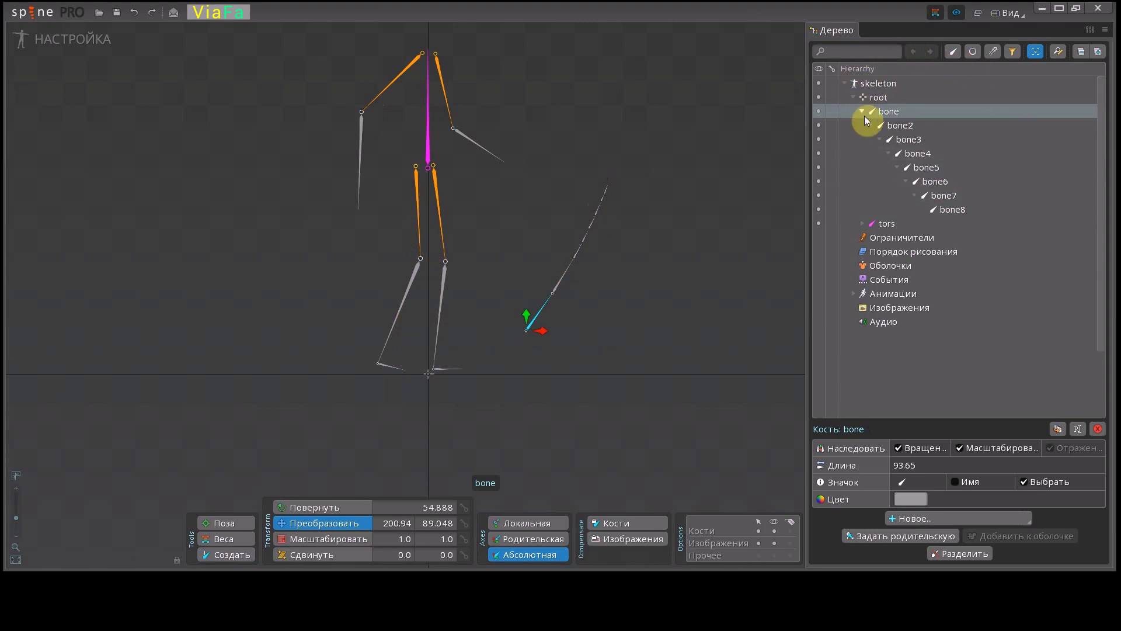
left_click(952, 210, "shift")
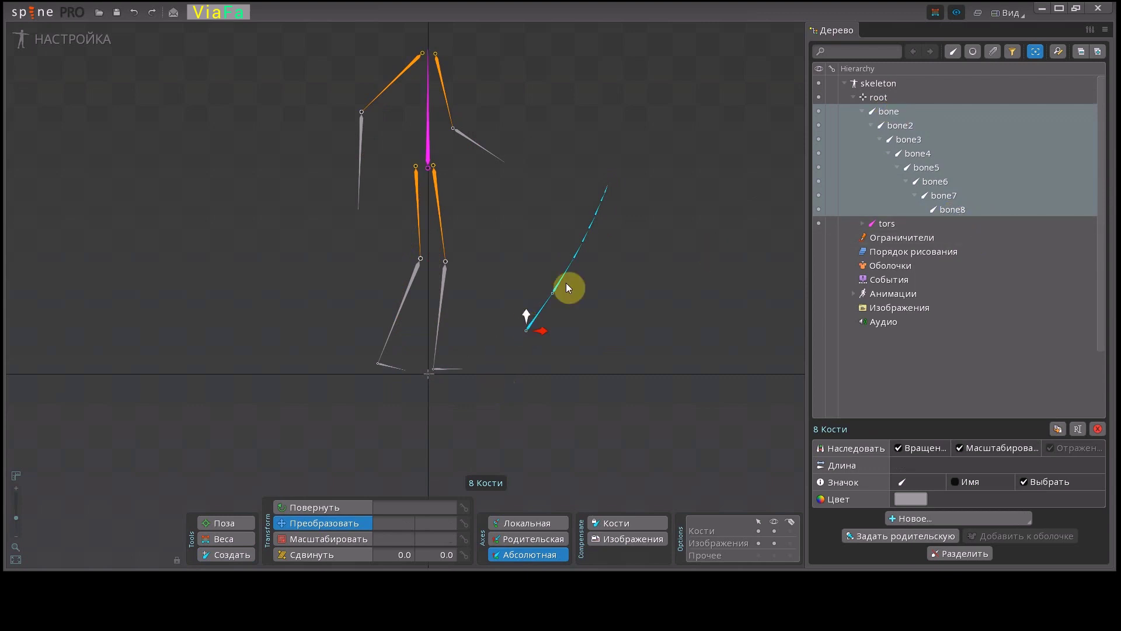
left_click(227, 524)
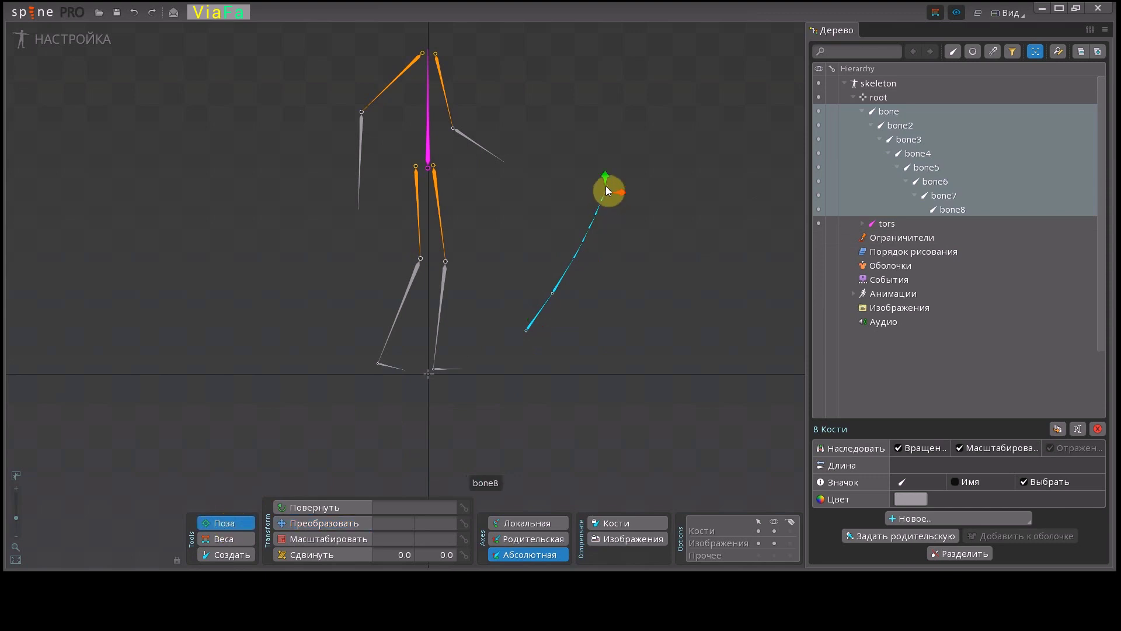
left_click_drag(607, 173, 665, 172)
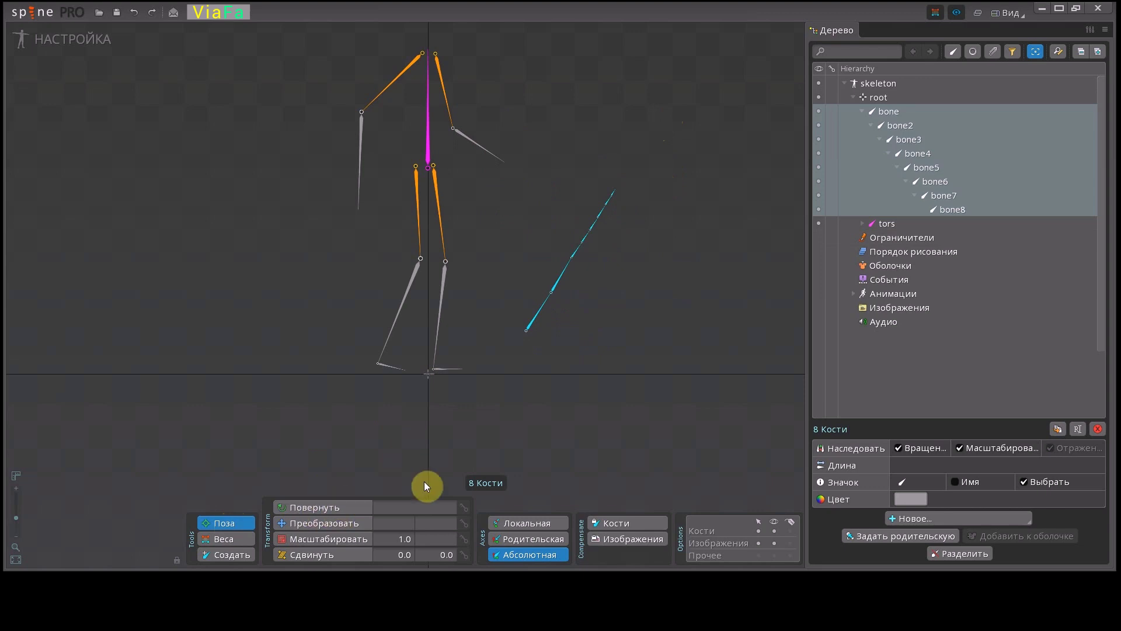
Step: Rotate the selected chain from bone to bone8 with the Rotate tool
left_click(313, 508)
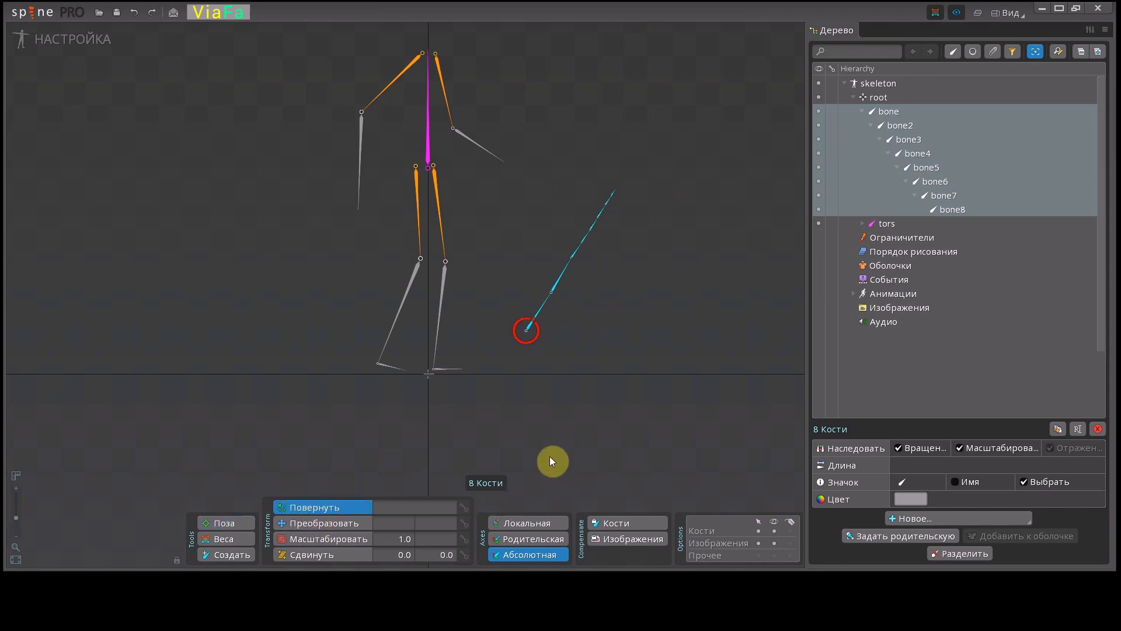
left_click_drag(583, 362, 606, 376)
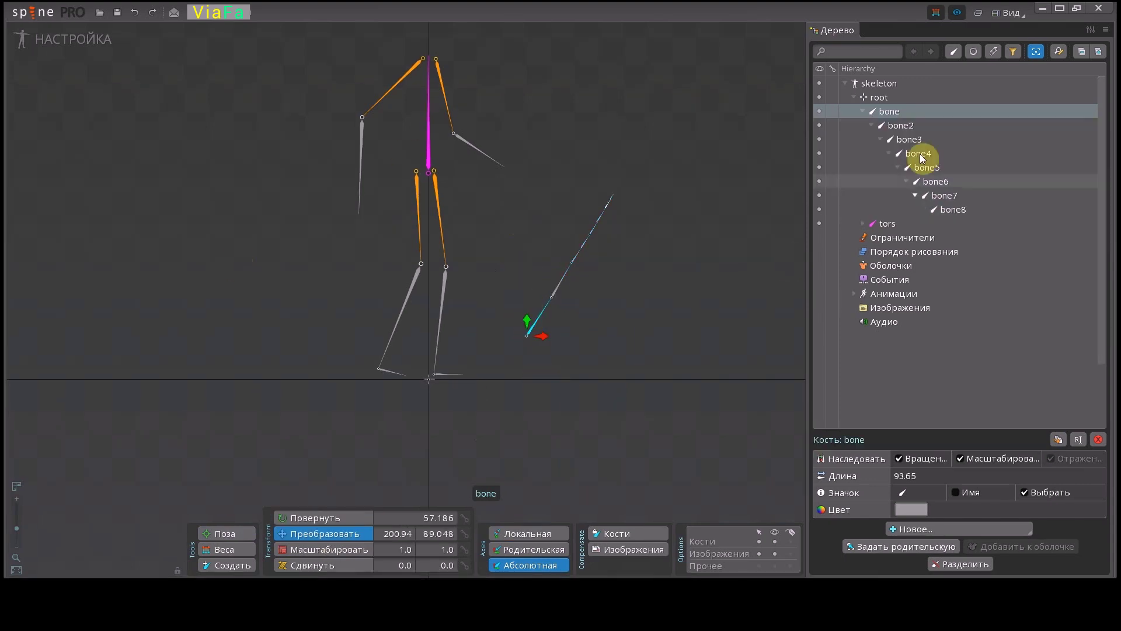
Step: Delete the chain's first bone, directly under root, together with all its child bones
left_click(873, 99)
left_click(882, 114)
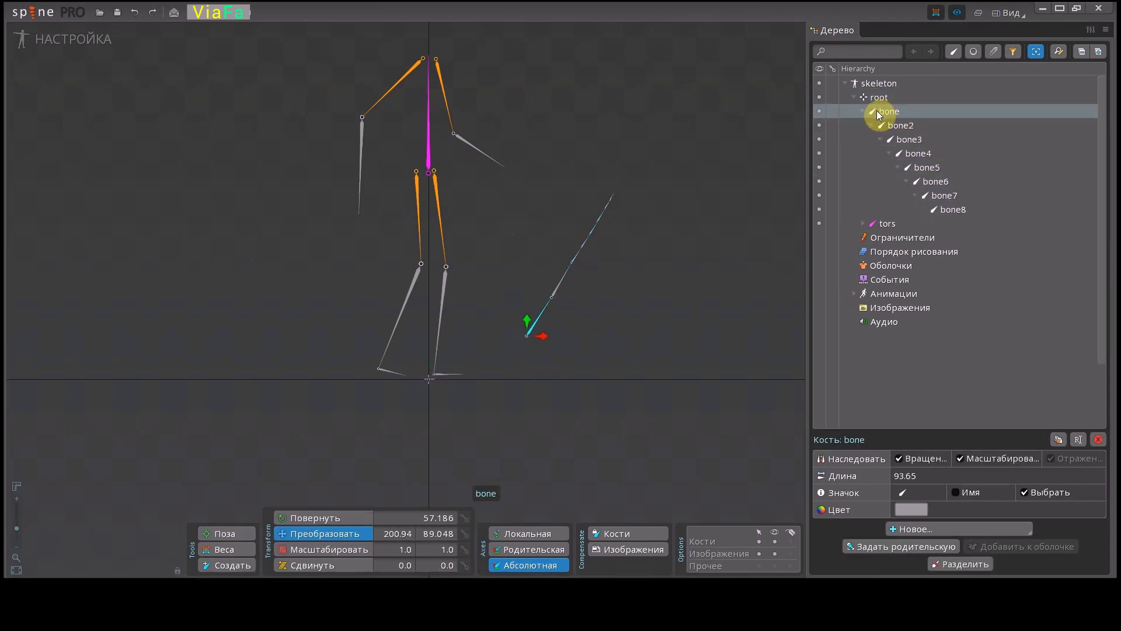
key("Delete")
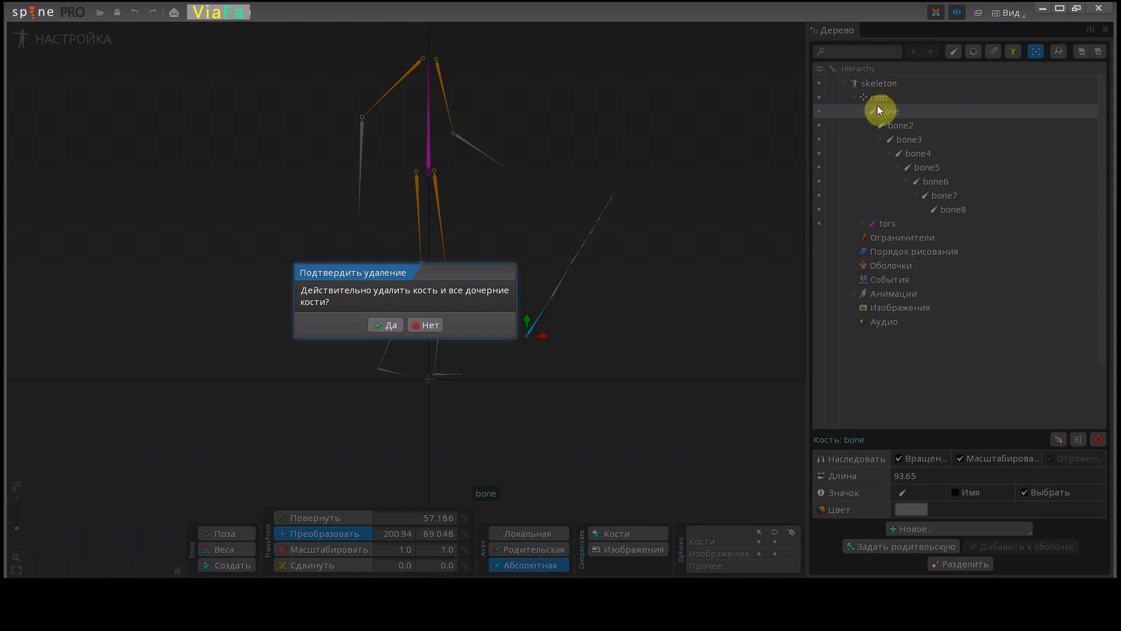
left_click(384, 324)
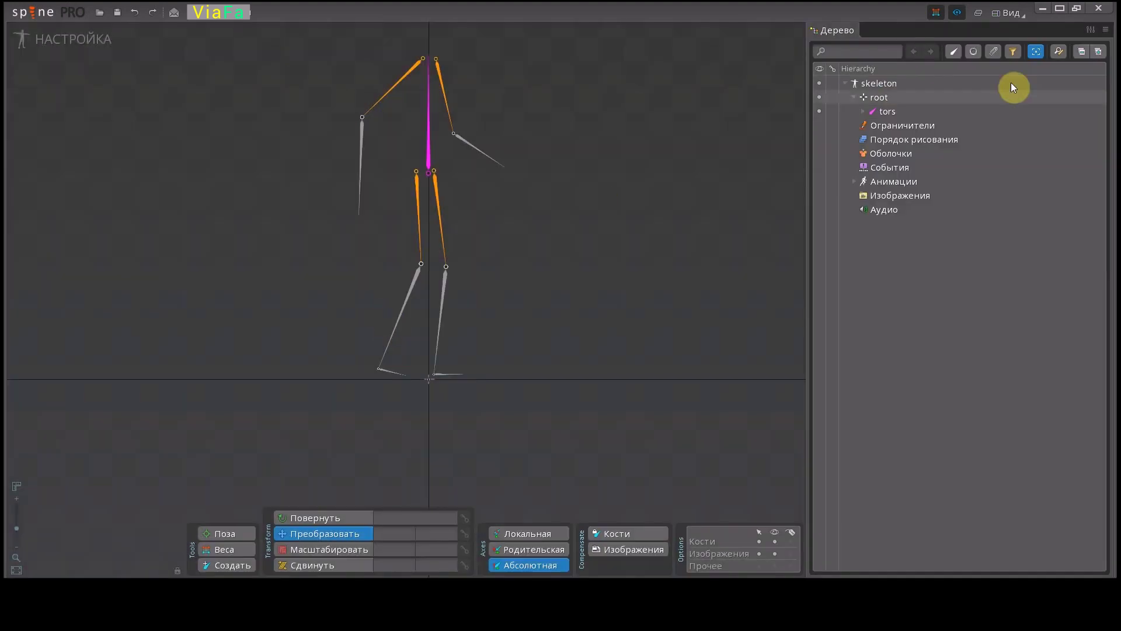
Step: Select the torso bone tors under root
left_click(889, 110)
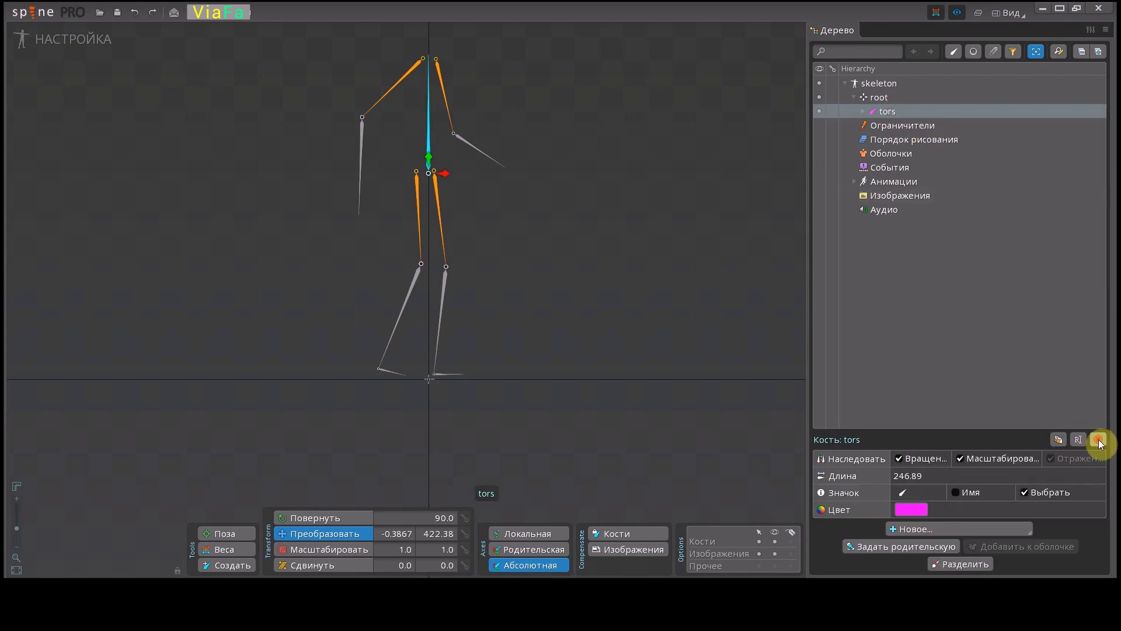